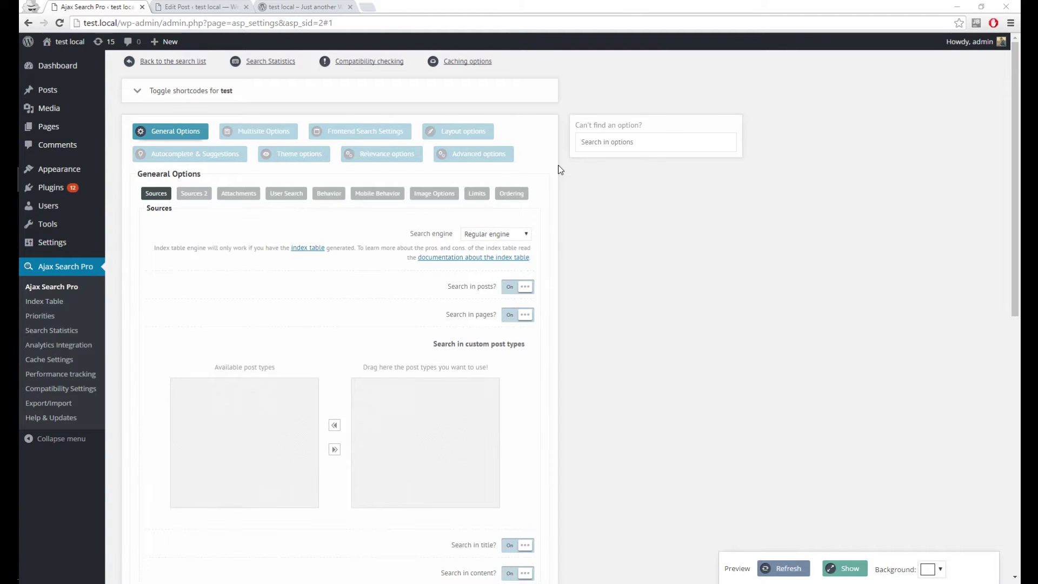
Open the Layout options' Compact box layout sub-tab and scroll down to the z-index field.
{"action": "left_click", "coordinate": [470, 134]}
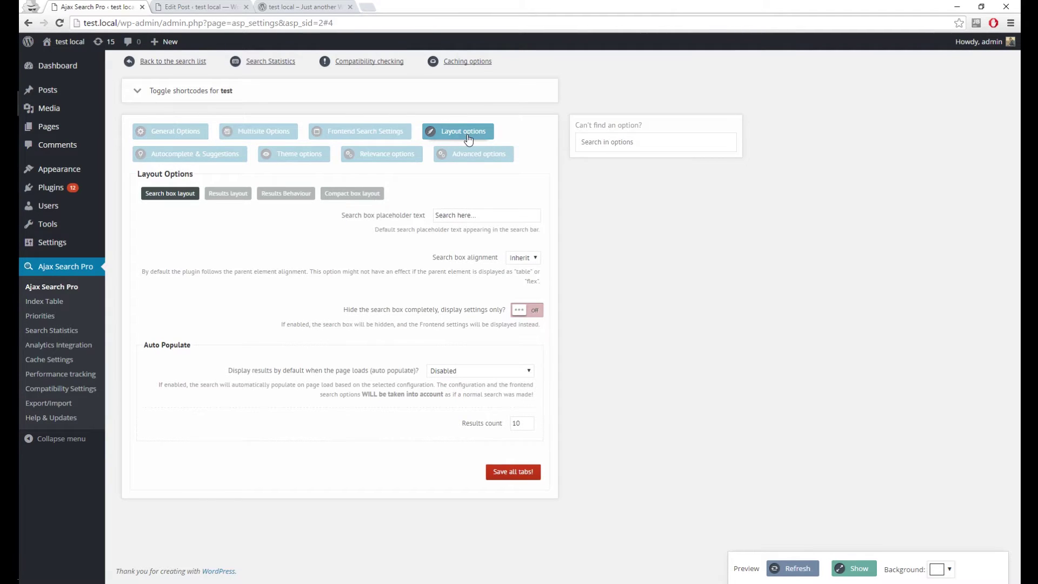
{"action": "left_click", "coordinate": [352, 193]}
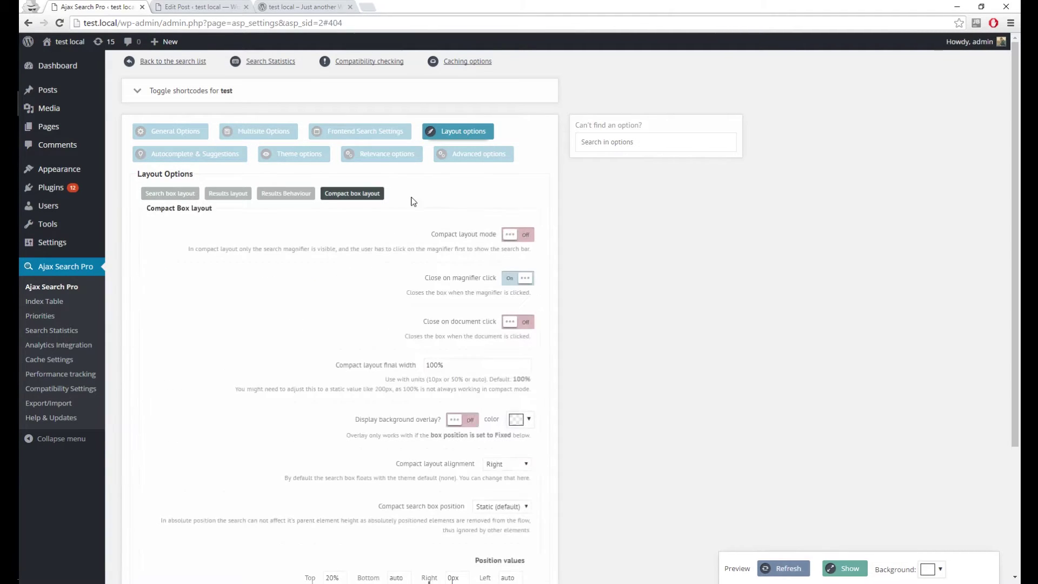
{"action": "scroll", "coordinate": [628, 248], "scroll_direction": "down", "scroll_amount": 3}
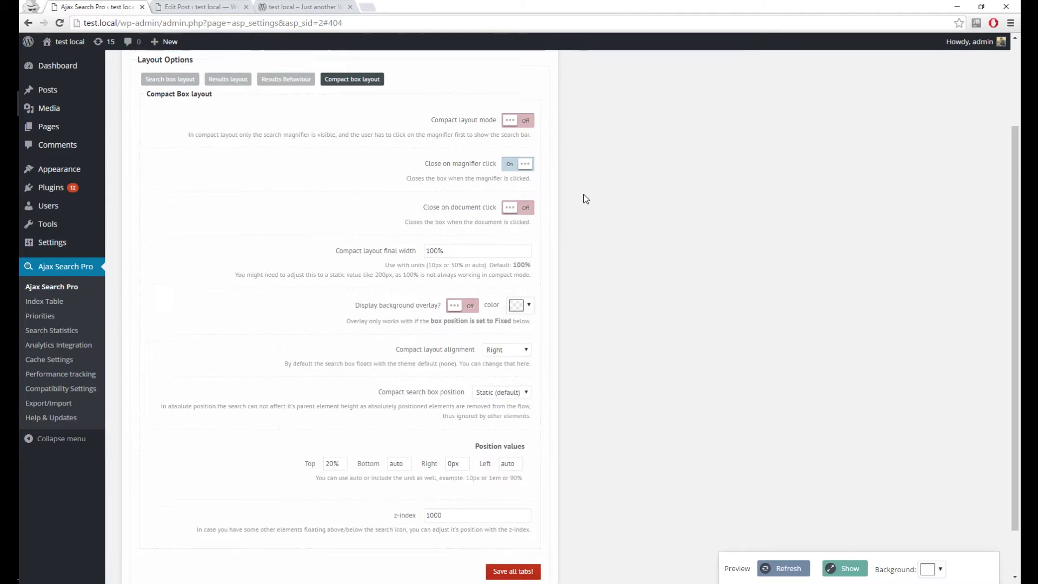
{"action": "scroll", "coordinate": [592, 173], "scroll_direction": "up", "scroll_amount": 2}
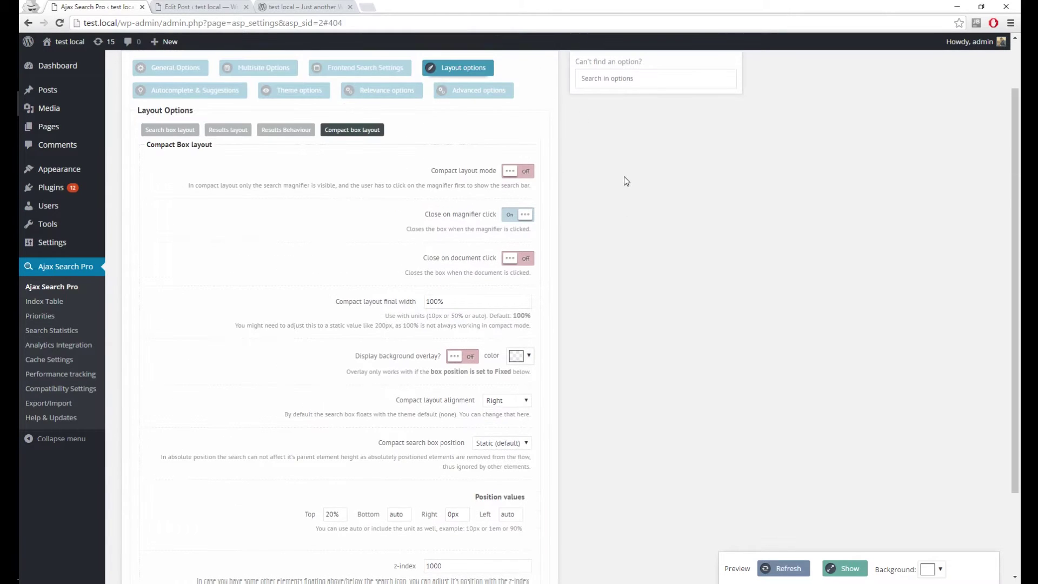
{"action": "scroll", "coordinate": [625, 179], "scroll_direction": "down", "scroll_amount": 1}
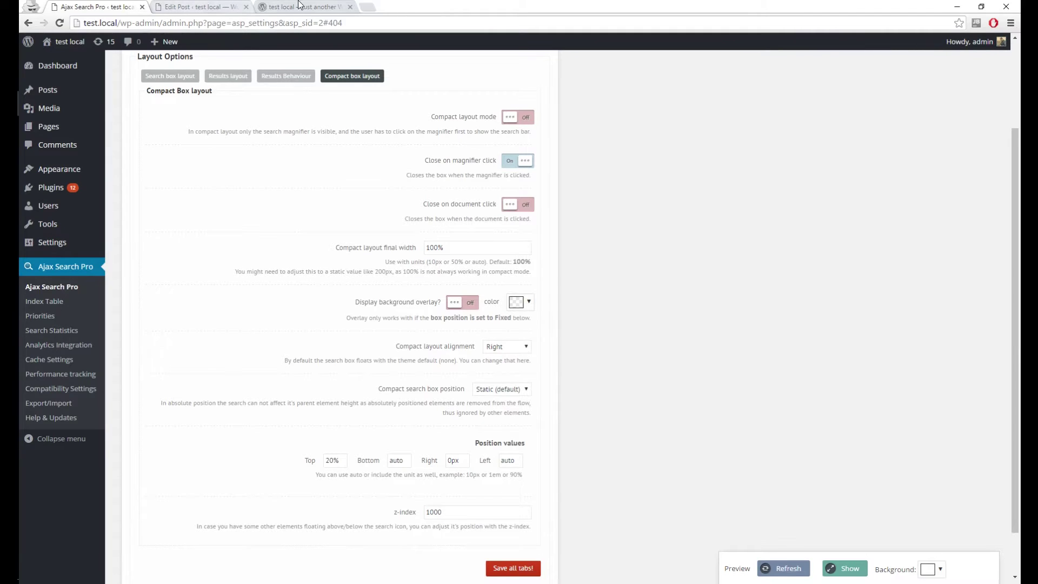
{"action": "left_click", "coordinate": [195, 6]}
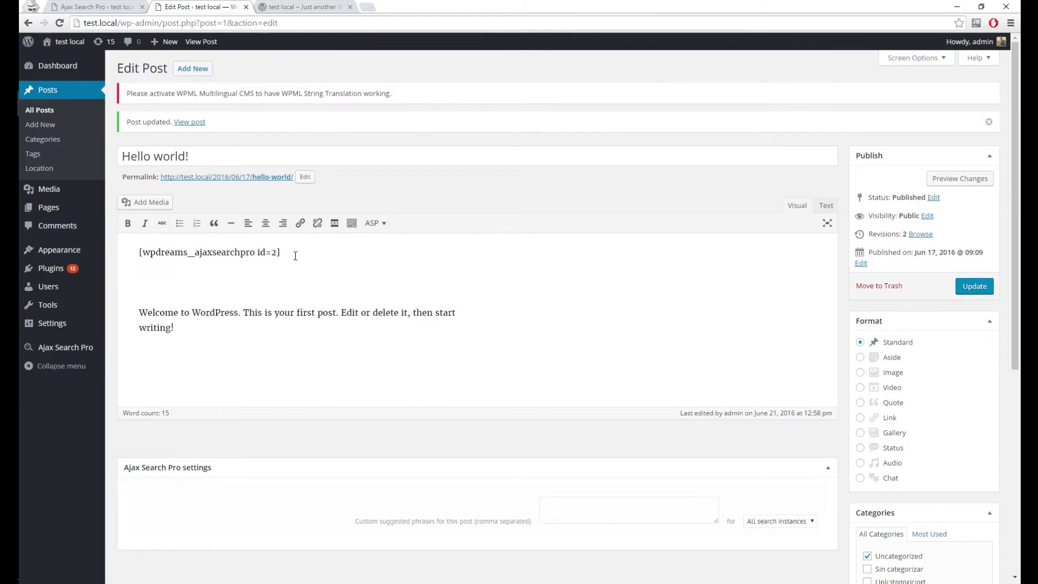
{"action": "left_click", "coordinate": [311, 6]}
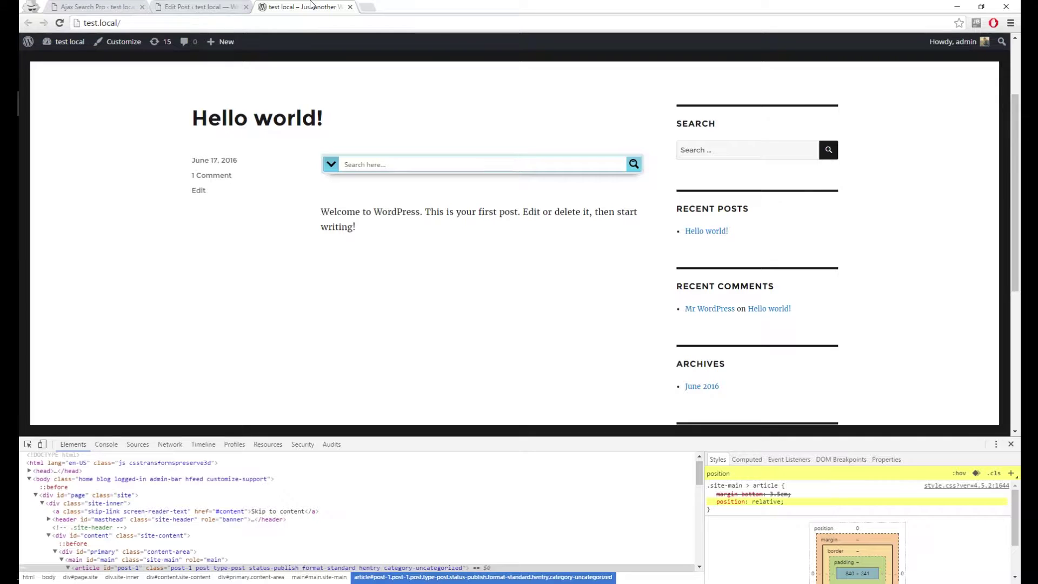
{"action": "scroll", "coordinate": [282, 136], "scroll_direction": "up", "scroll_amount": 1}
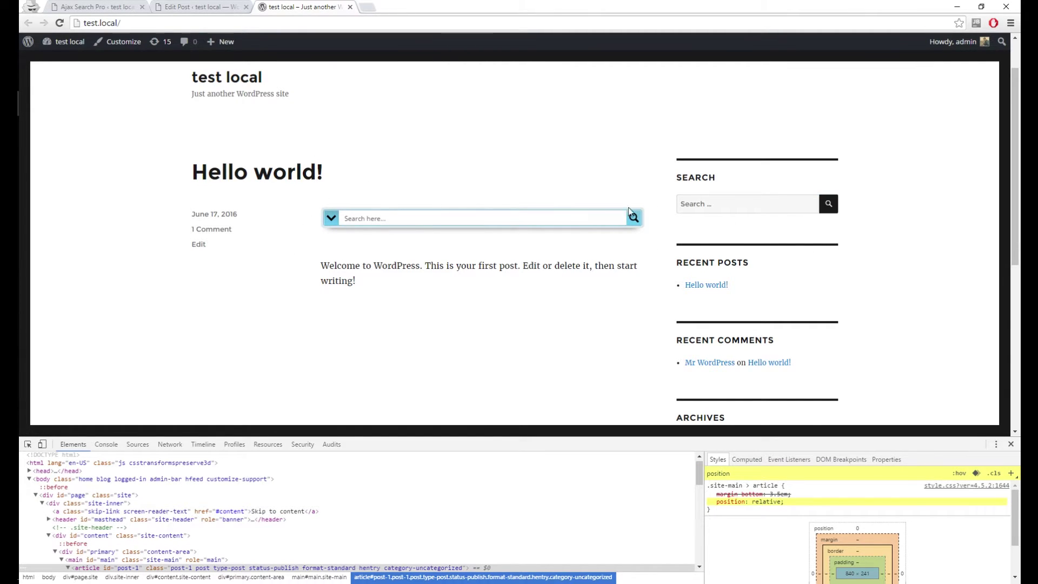
Switch Compact layout mode On and save all tabs.
{"action": "left_click", "coordinate": [88, 5]}
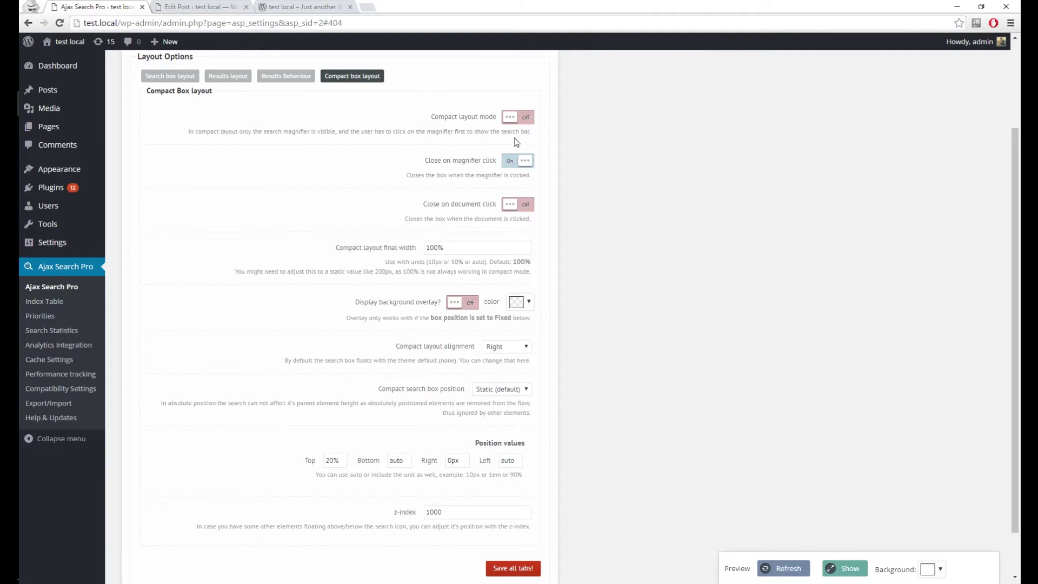
{"action": "left_click", "coordinate": [519, 117]}
{"action": "scroll", "coordinate": [608, 188], "scroll_direction": "down", "scroll_amount": 1}
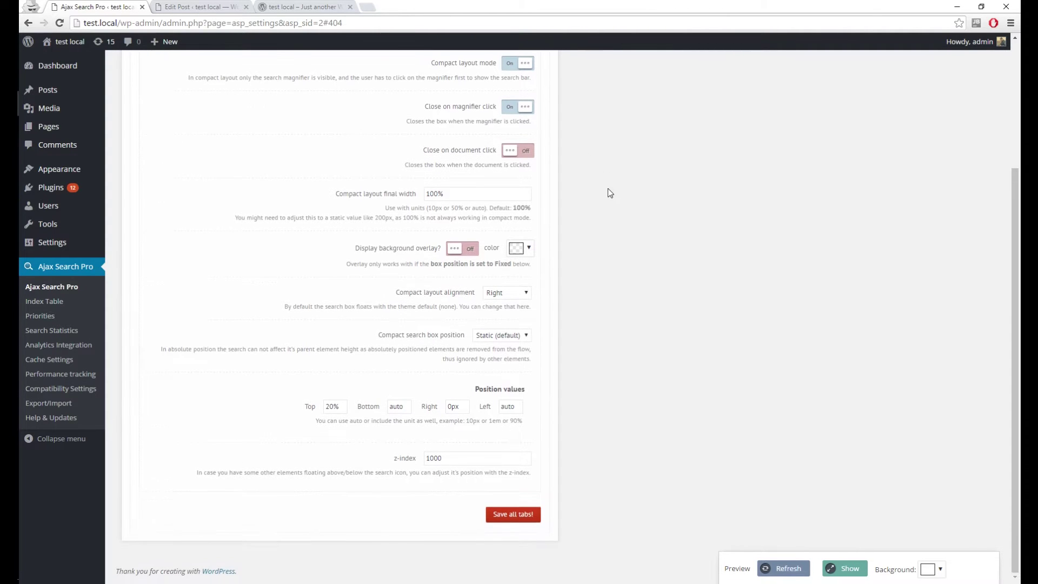
{"action": "left_click", "coordinate": [507, 517]}
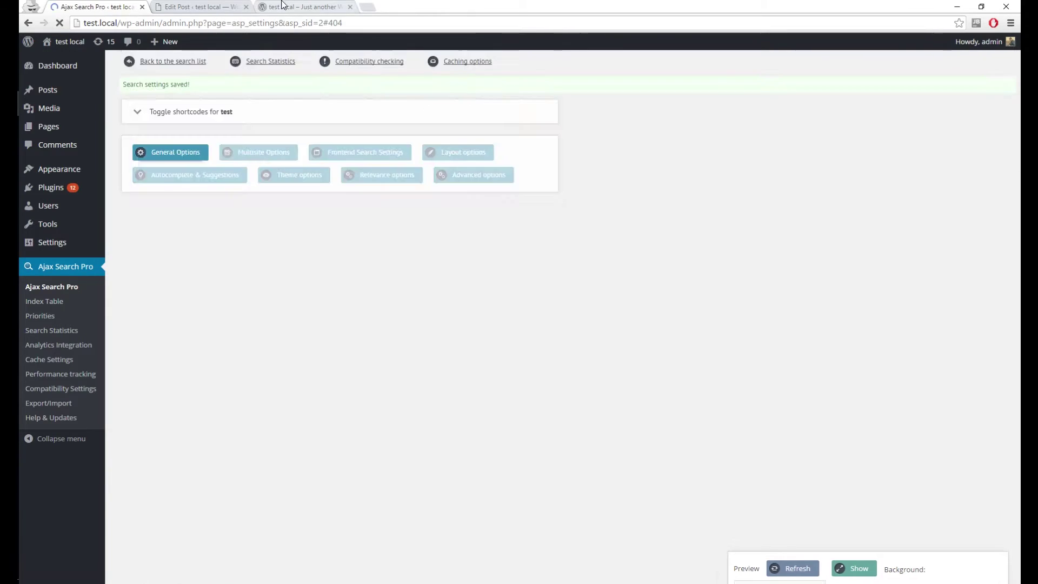
Reload the front page and test the magnifier expanding into the search bar and collapsing.
{"action": "left_click", "coordinate": [273, 7]}
{"action": "left_click", "coordinate": [59, 23]}
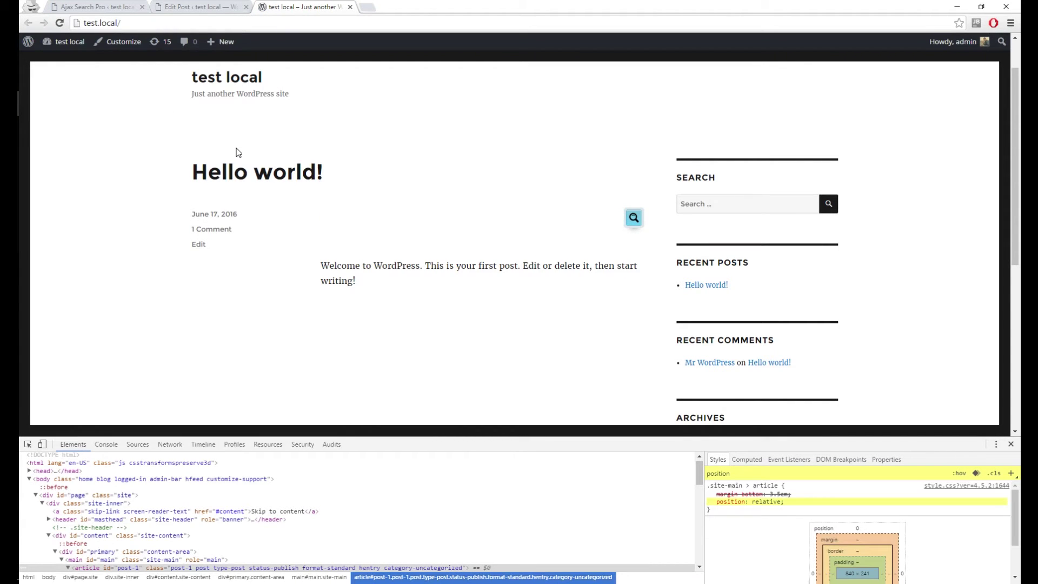
{"action": "left_click", "coordinate": [631, 225]}
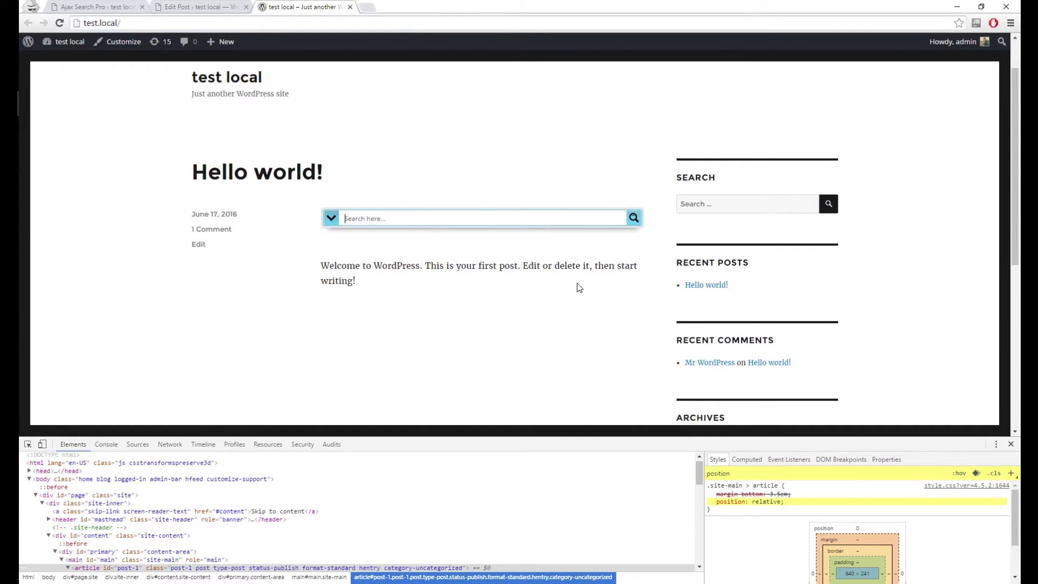
{"action": "left_click", "coordinate": [617, 286]}
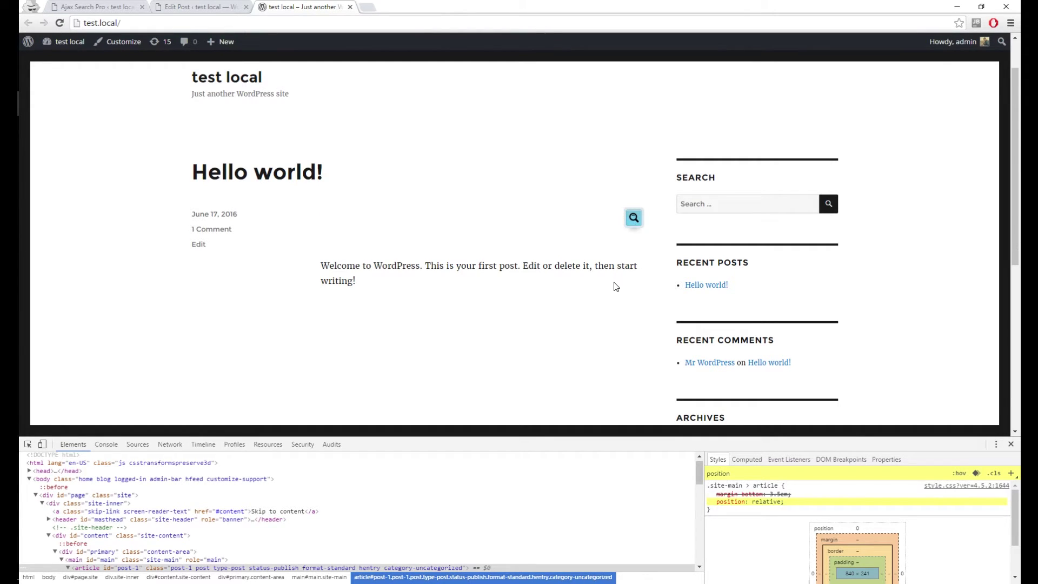
{"action": "left_click", "coordinate": [634, 223]}
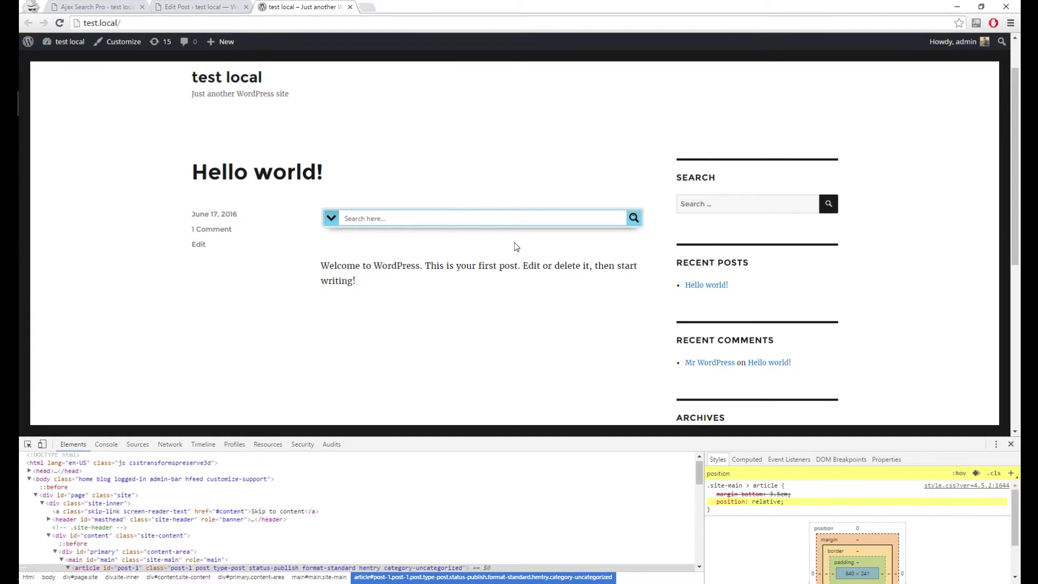
{"action": "left_click", "coordinate": [631, 221]}
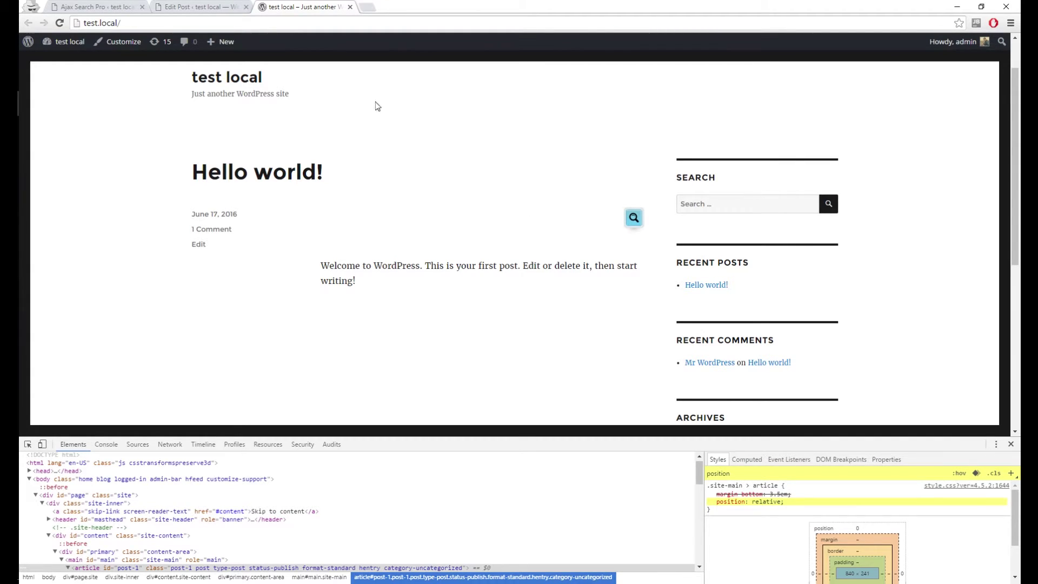
Bring up the 'Hello world!' Edit Post screen showing the [wpdreams_ajaxsearchpro id=2] shortcode.
{"action": "left_click", "coordinate": [90, 6]}
{"action": "left_click", "coordinate": [224, 6]}
{"action": "left_click", "coordinate": [125, 6]}
{"action": "left_click", "coordinate": [212, 8]}
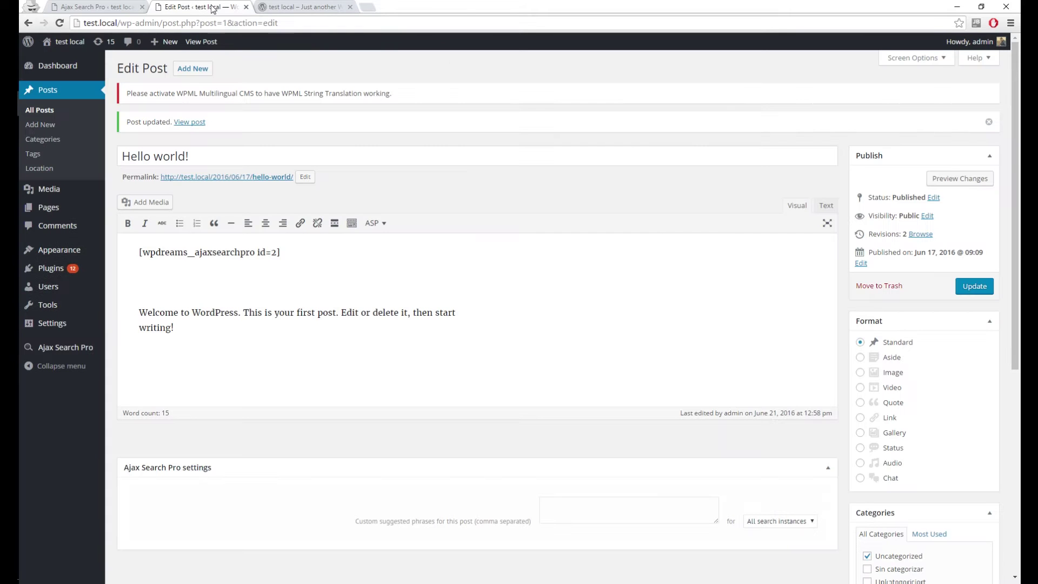
Close the post editor and test the magnifier expanding and collapsing on the front page.
{"action": "left_click", "coordinate": [246, 7]}
{"action": "left_click", "coordinate": [95, 6]}
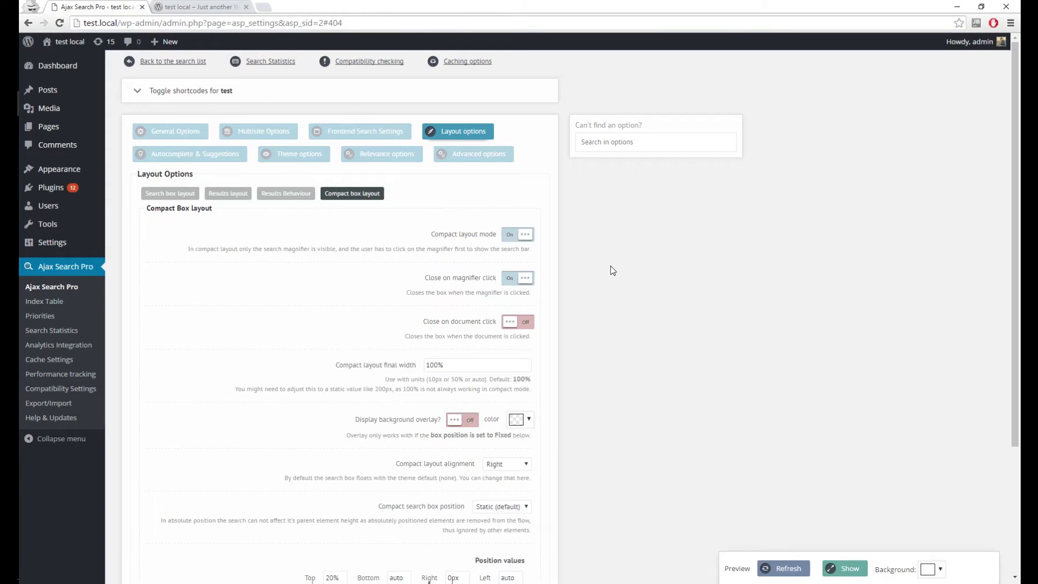
{"action": "scroll", "coordinate": [606, 265], "scroll_direction": "down", "scroll_amount": 1}
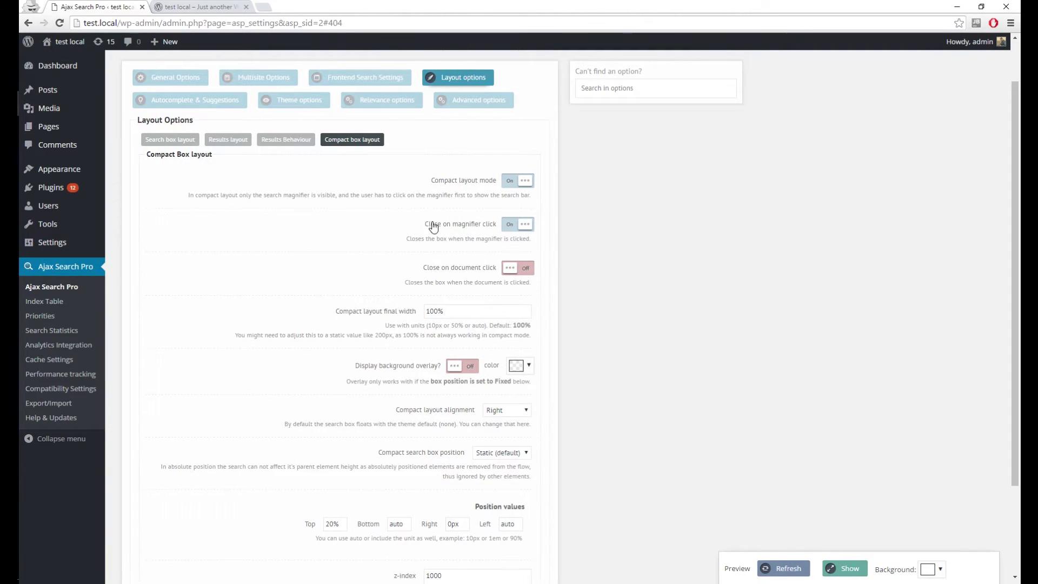
{"action": "left_click", "coordinate": [222, 6]}
{"action": "left_click", "coordinate": [630, 226]}
{"action": "left_click", "coordinate": [632, 227]}
{"action": "left_click", "coordinate": [634, 227]}
{"action": "left_click", "coordinate": [635, 228]}
{"action": "left_click", "coordinate": [634, 227]}
{"action": "left_click", "coordinate": [635, 227]}
Turn on Close on document click, save all tabs, and reload the front page.
{"action": "left_click", "coordinate": [89, 5]}
{"action": "left_click", "coordinate": [507, 271]}
{"action": "scroll", "coordinate": [588, 251], "scroll_direction": "down", "scroll_amount": 3}
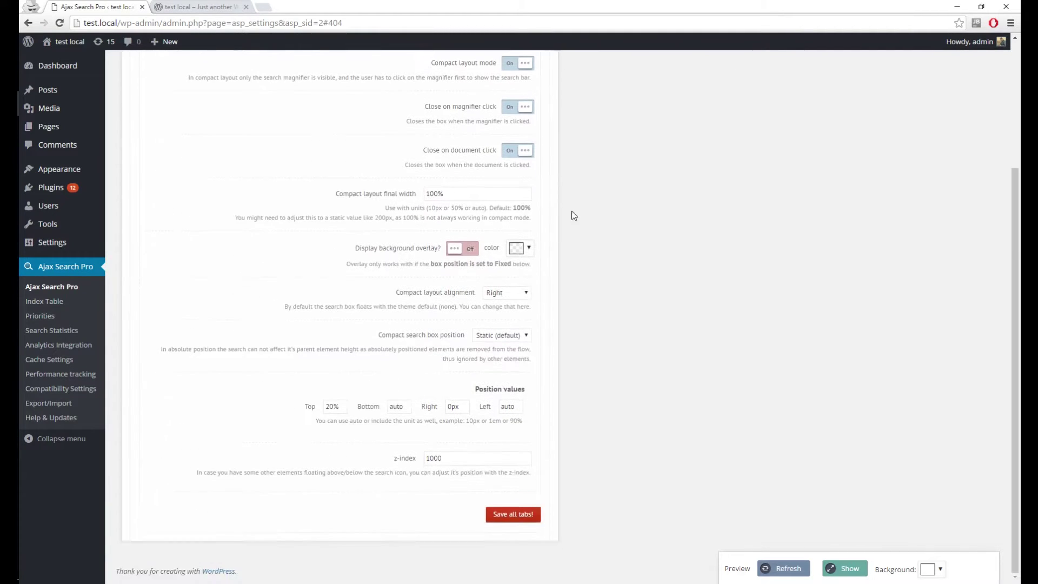
{"action": "left_click", "coordinate": [509, 517]}
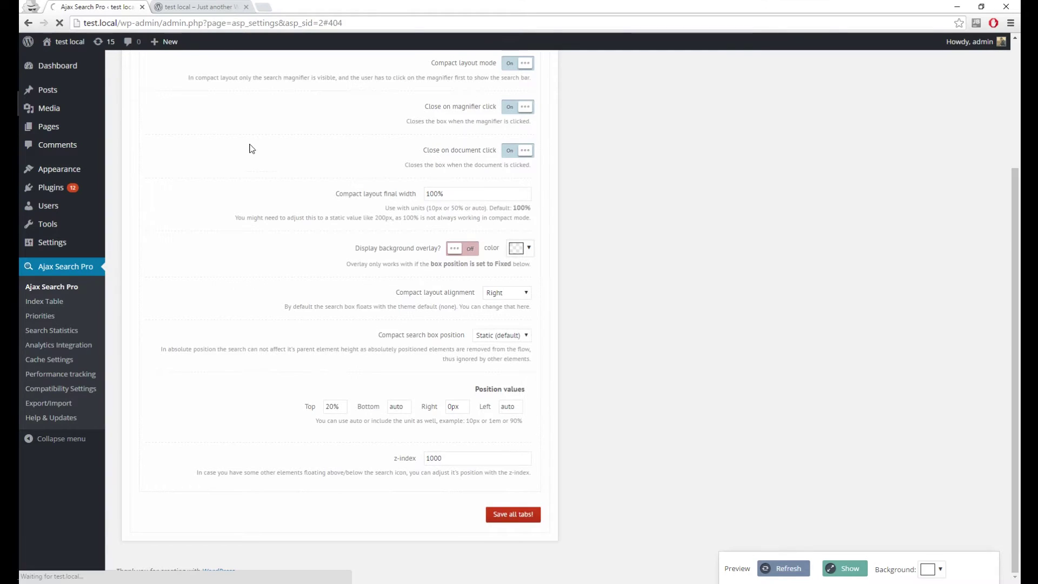
{"action": "left_click", "coordinate": [206, 7]}
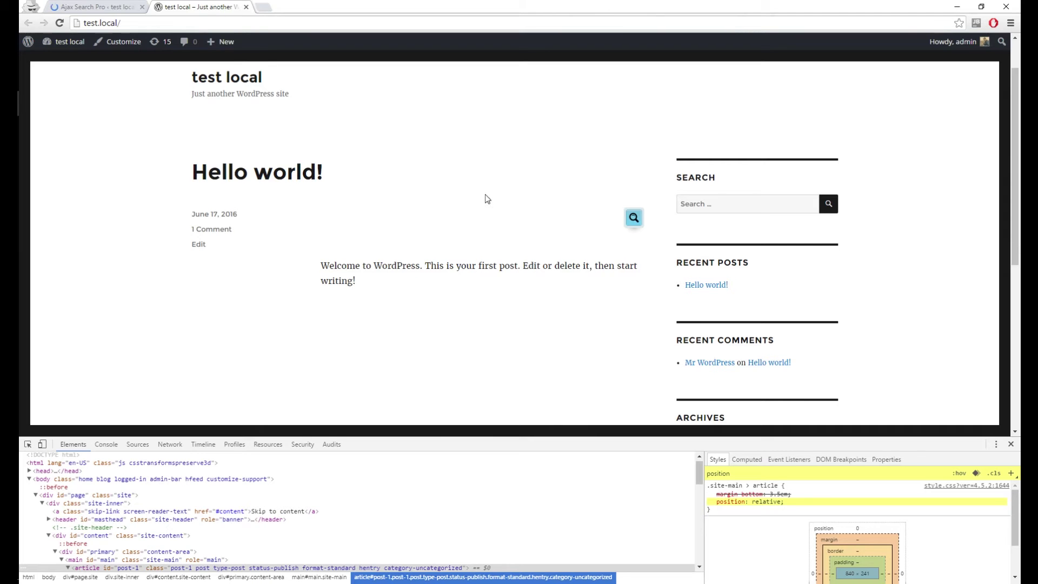
{"action": "key", "text": "F5"}
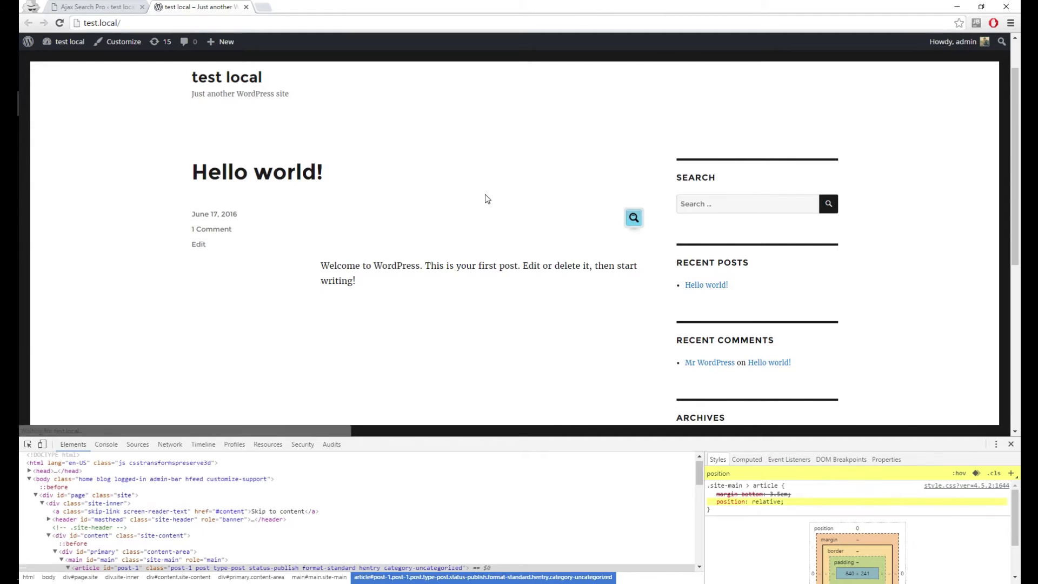
Test the search collapsing on page clicks, then switch Close on document click Off.
{"action": "left_click", "coordinate": [633, 218]}
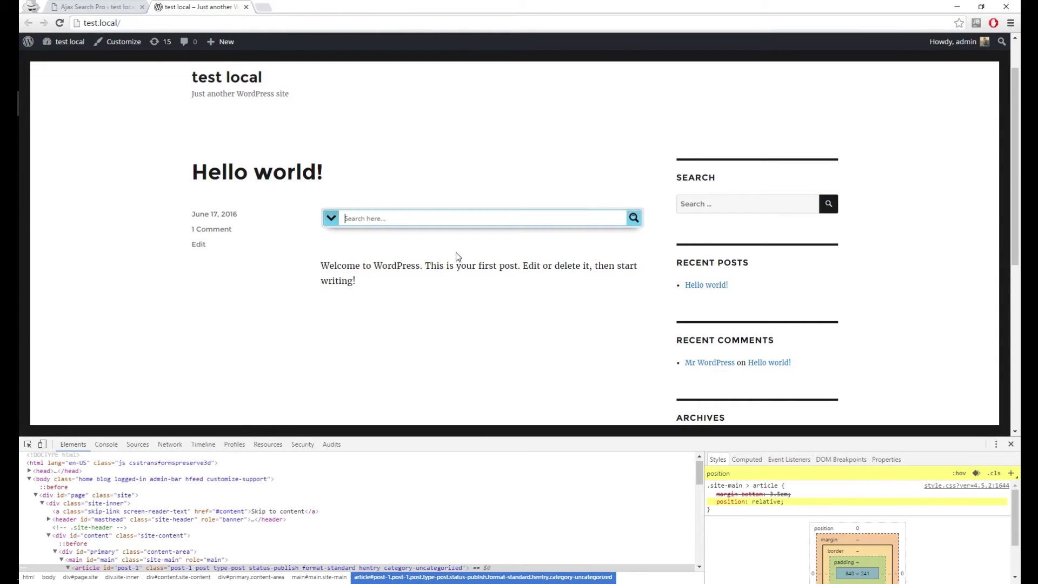
{"action": "left_click", "coordinate": [485, 321]}
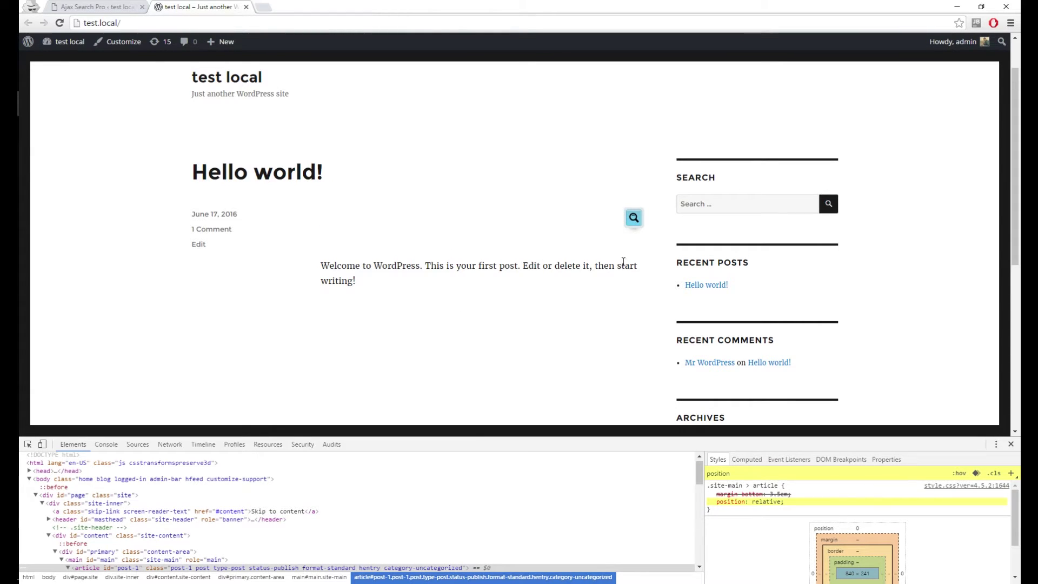
{"action": "left_click", "coordinate": [633, 218]}
{"action": "left_click", "coordinate": [786, 100]}
{"action": "left_click", "coordinate": [635, 218]}
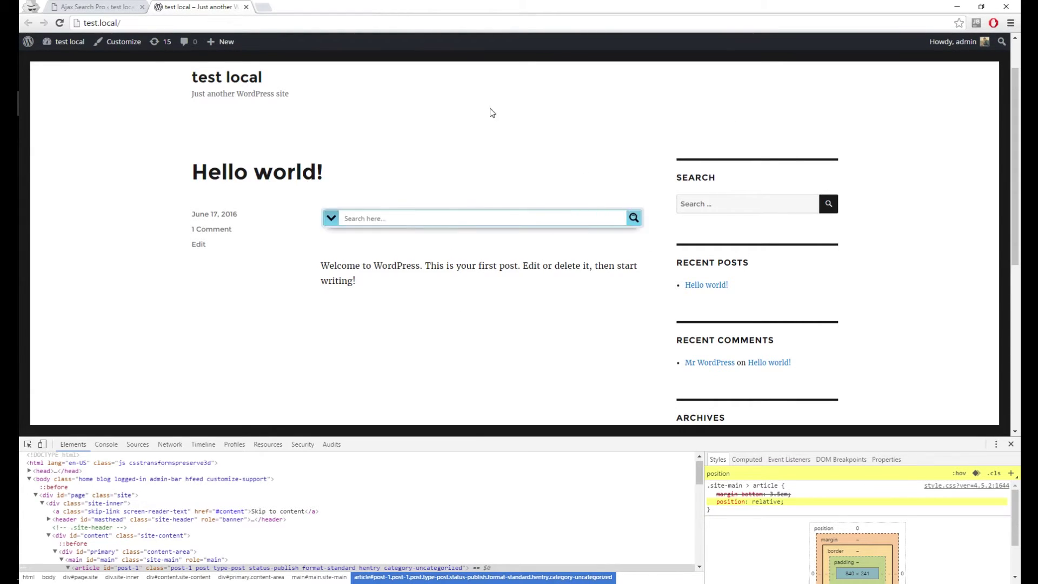
{"action": "left_click", "coordinate": [455, 86]}
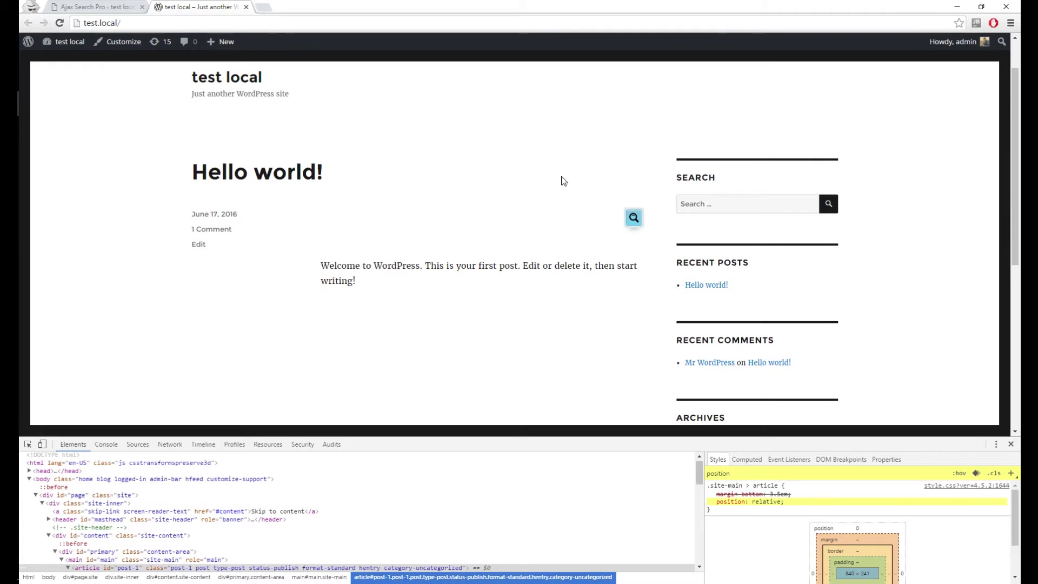
{"action": "left_click", "coordinate": [635, 218]}
{"action": "left_click", "coordinate": [334, 220]}
{"action": "left_click", "coordinate": [429, 135]}
{"action": "left_click", "coordinate": [114, 7]}
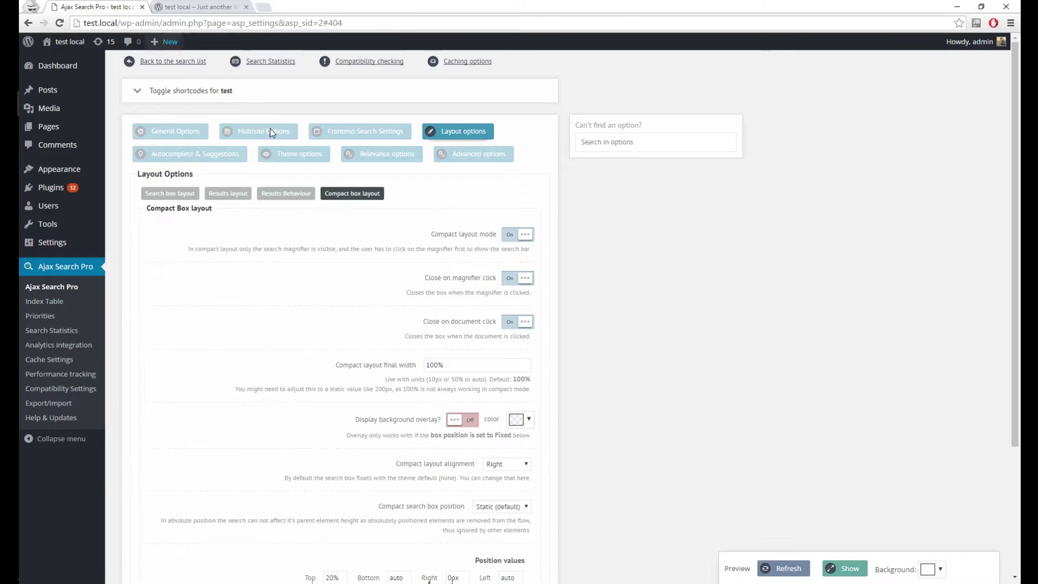
{"action": "left_click", "coordinate": [514, 322]}
Glance at the front page, then highlight and read the note about Fixed box position.
{"action": "scroll", "coordinate": [594, 310], "scroll_direction": "down", "scroll_amount": 3}
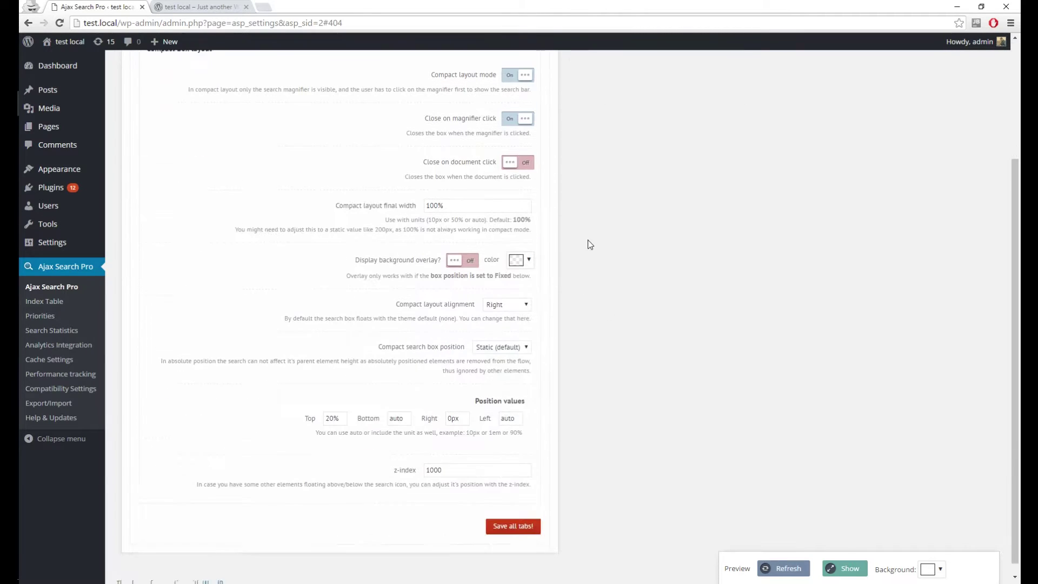
{"action": "left_click", "coordinate": [180, 6]}
{"action": "left_click", "coordinate": [86, 6]}
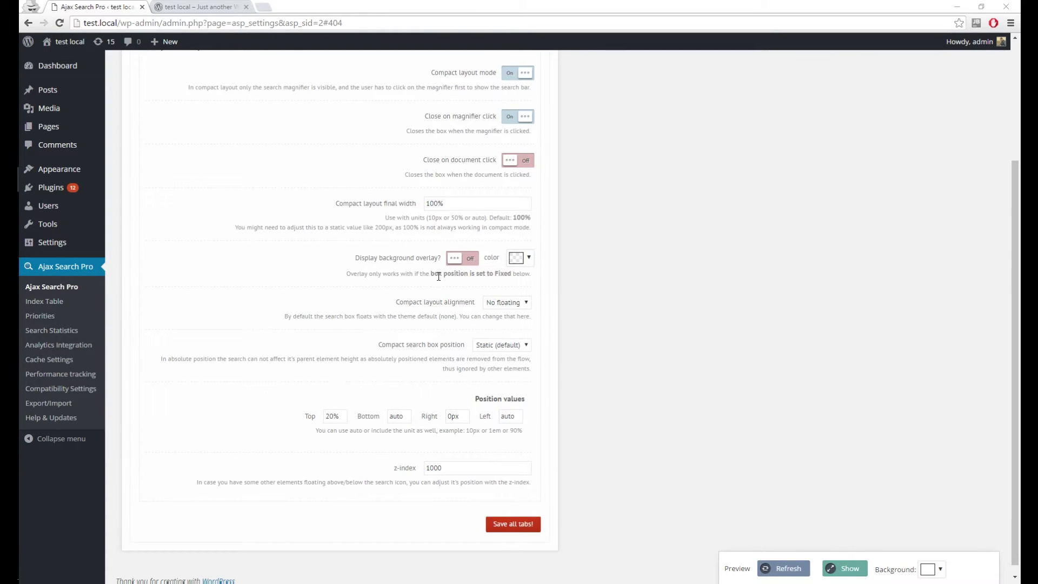
{"action": "left_click_drag", "start_coordinate": [431, 275], "coordinate": [513, 276]}
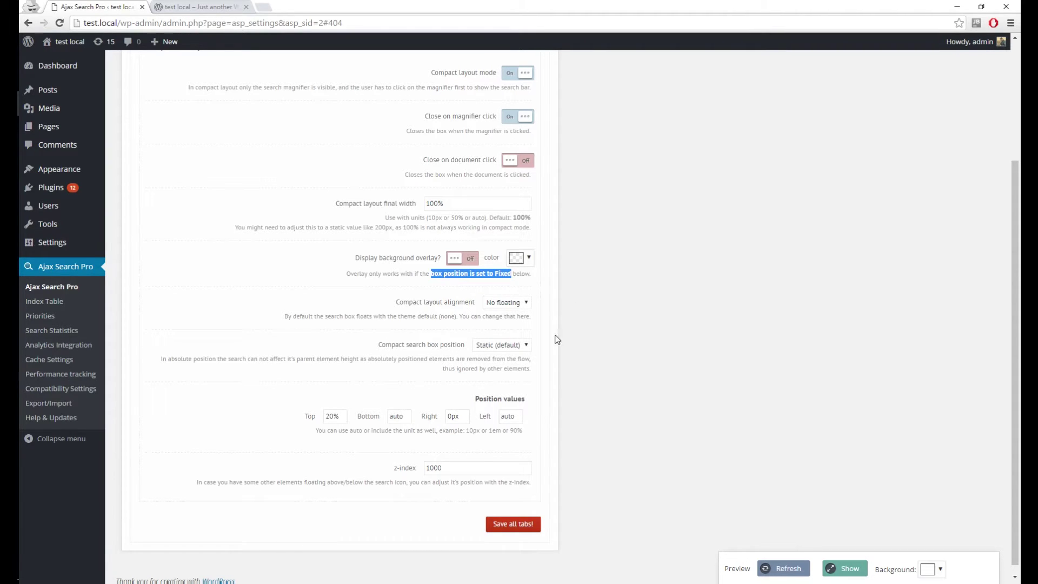
{"action": "left_click", "coordinate": [586, 281]}
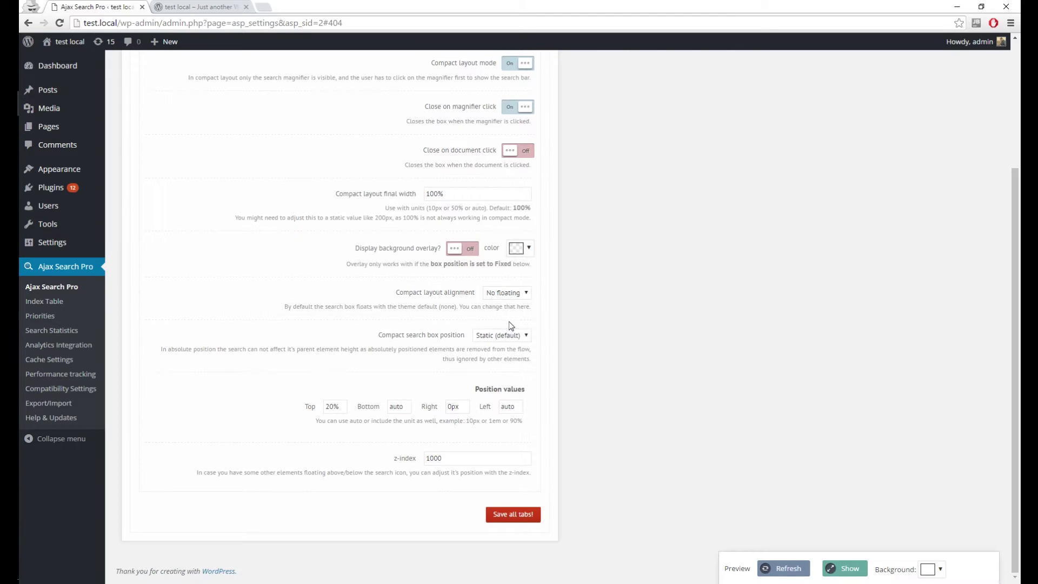
Keep compact layout alignment at No floating and view the front page.
{"action": "left_click", "coordinate": [510, 297]}
{"action": "left_click", "coordinate": [511, 305]}
{"action": "left_click", "coordinate": [210, 5]}
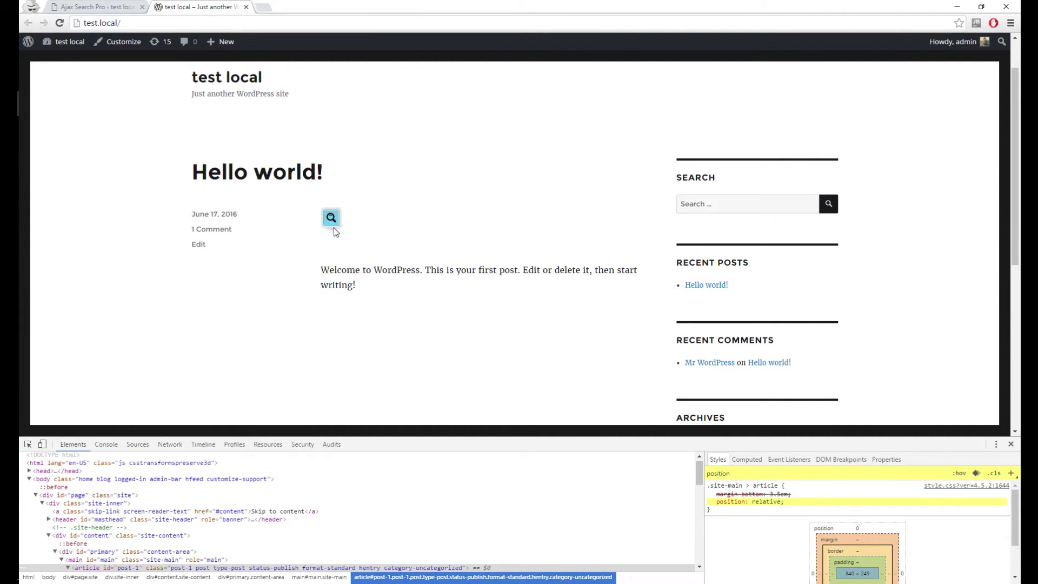
{"action": "left_click", "coordinate": [97, 6]}
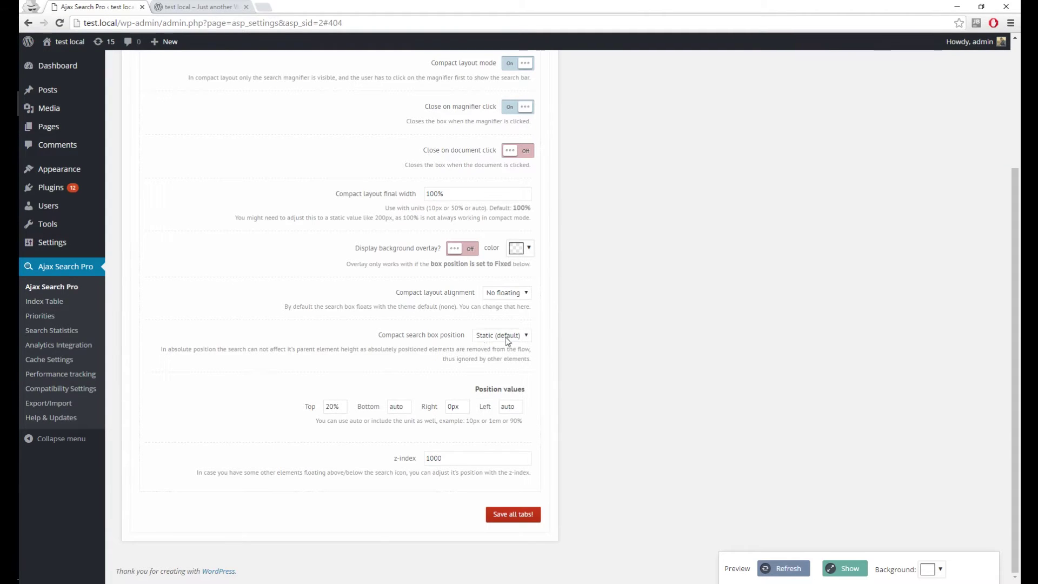
Set alignment to Right, save, and test the magnifier on the reloaded front page.
{"action": "left_click", "coordinate": [505, 293]}
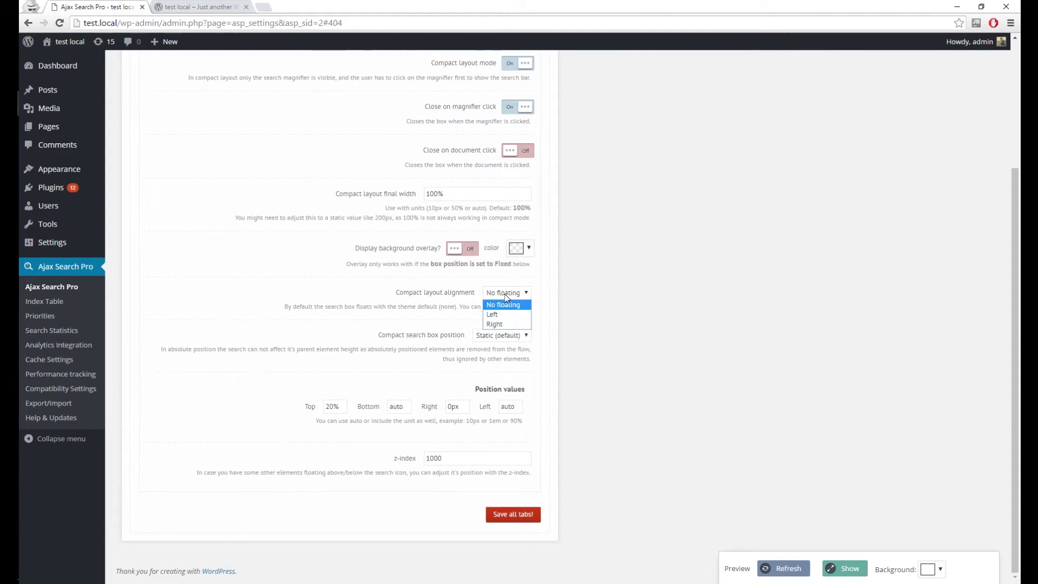
{"action": "left_click", "coordinate": [503, 326]}
{"action": "left_click", "coordinate": [509, 513]}
{"action": "left_click", "coordinate": [205, 7]}
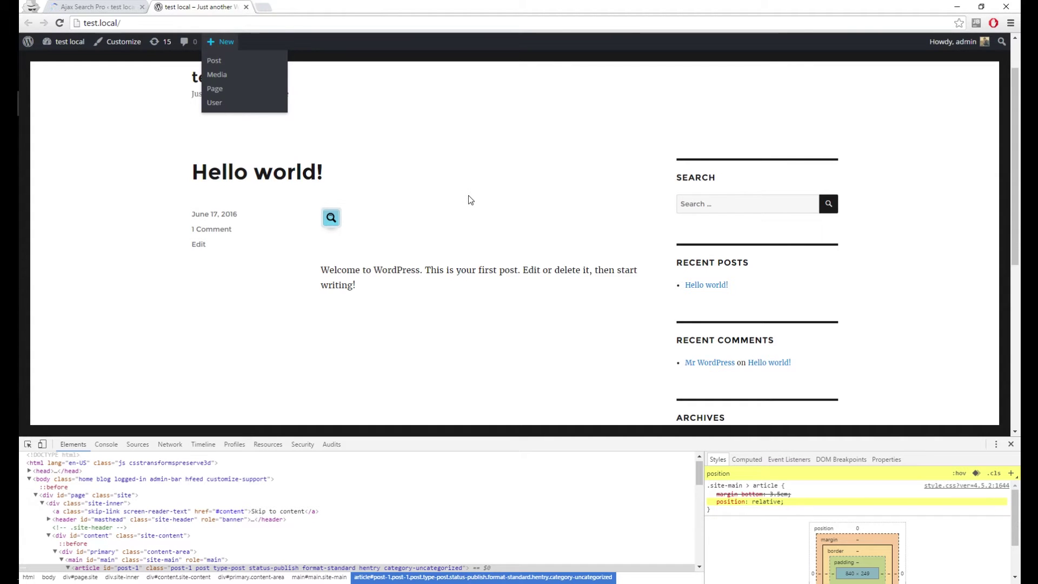
{"action": "key", "text": "F5"}
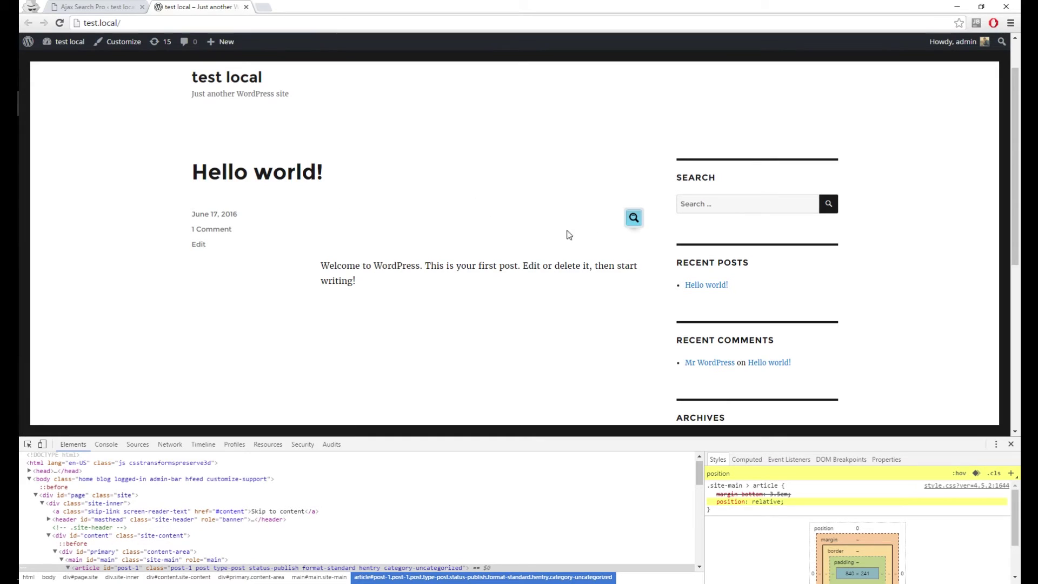
{"action": "left_click", "coordinate": [634, 218]}
{"action": "left_click", "coordinate": [634, 217]}
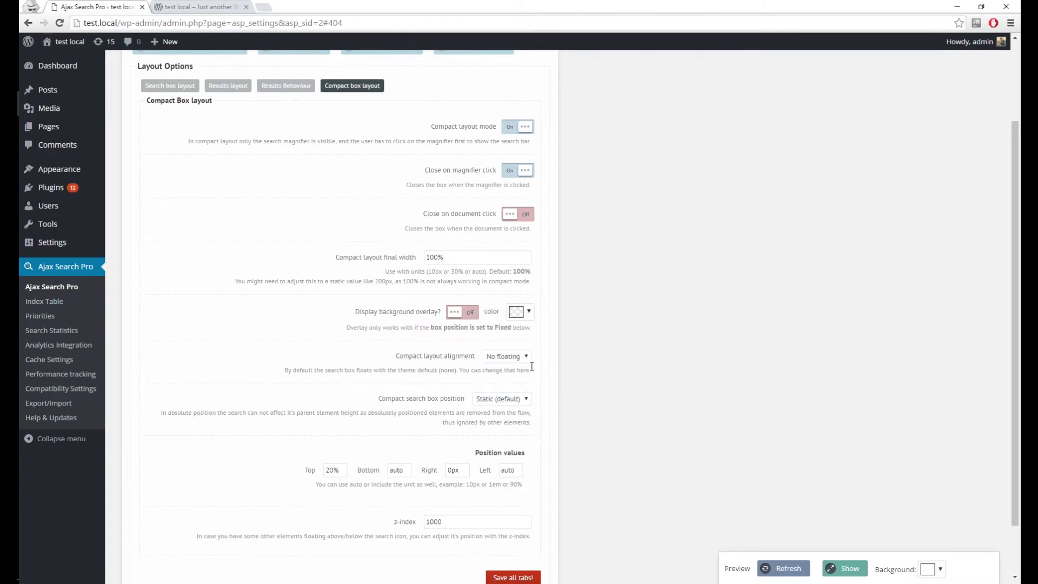
Save the compact layout alignment as No floating.
{"action": "scroll", "coordinate": [574, 346], "scroll_direction": "down", "scroll_amount": 1}
{"action": "left_click", "coordinate": [527, 516]}
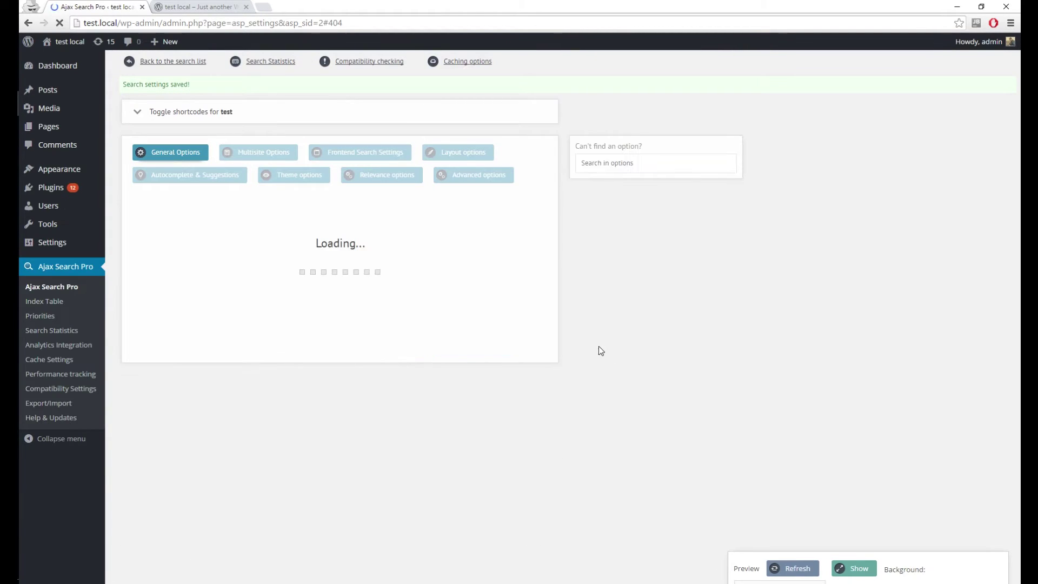
Review the Compact search box position options, keep Static (default), and view the front page.
{"action": "scroll", "coordinate": [589, 348], "scroll_direction": "down", "scroll_amount": 1}
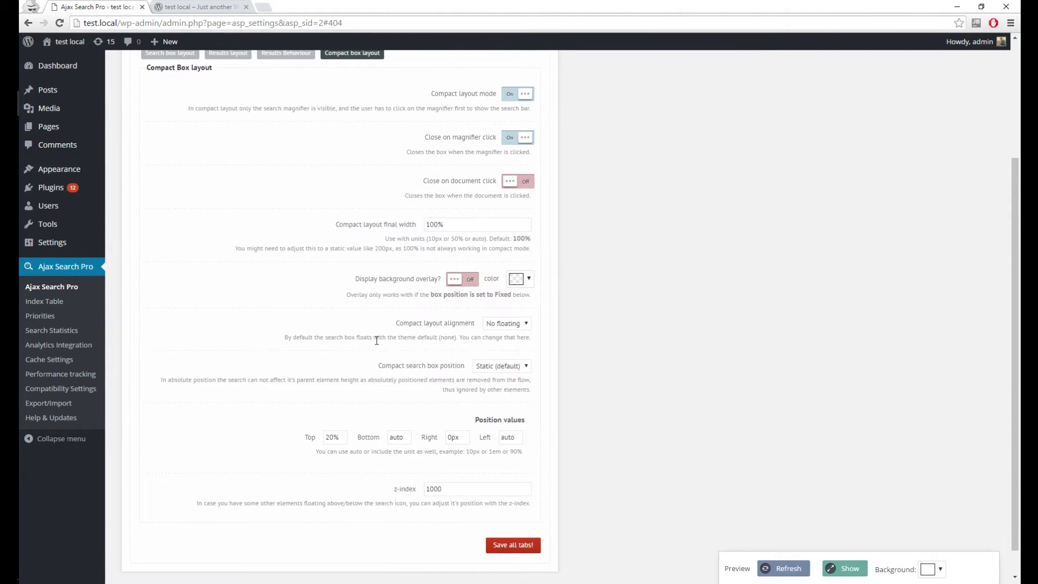
{"action": "scroll", "coordinate": [381, 339], "scroll_direction": "down", "scroll_amount": 1}
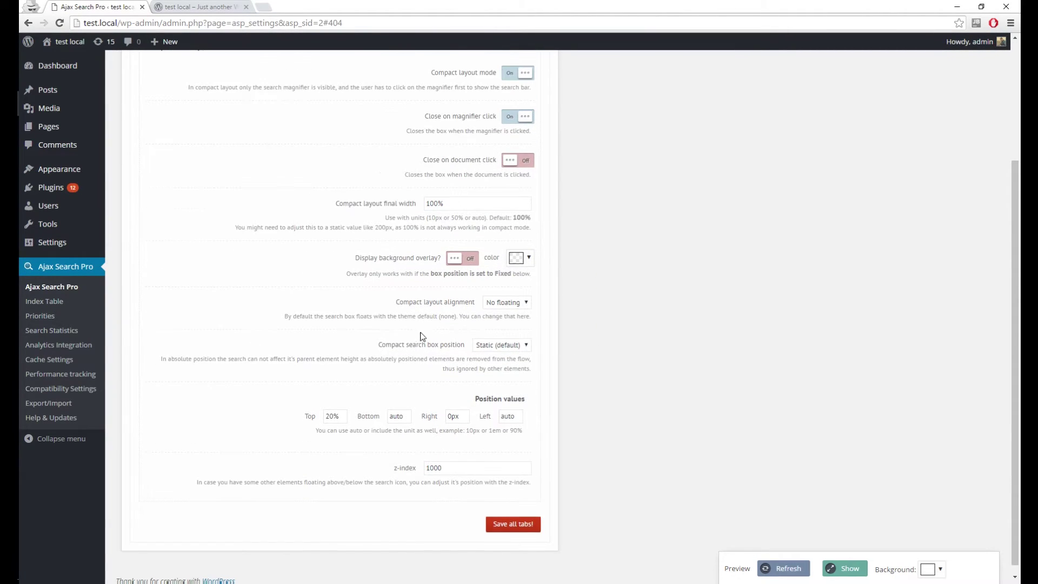
{"action": "left_click", "coordinate": [518, 348]}
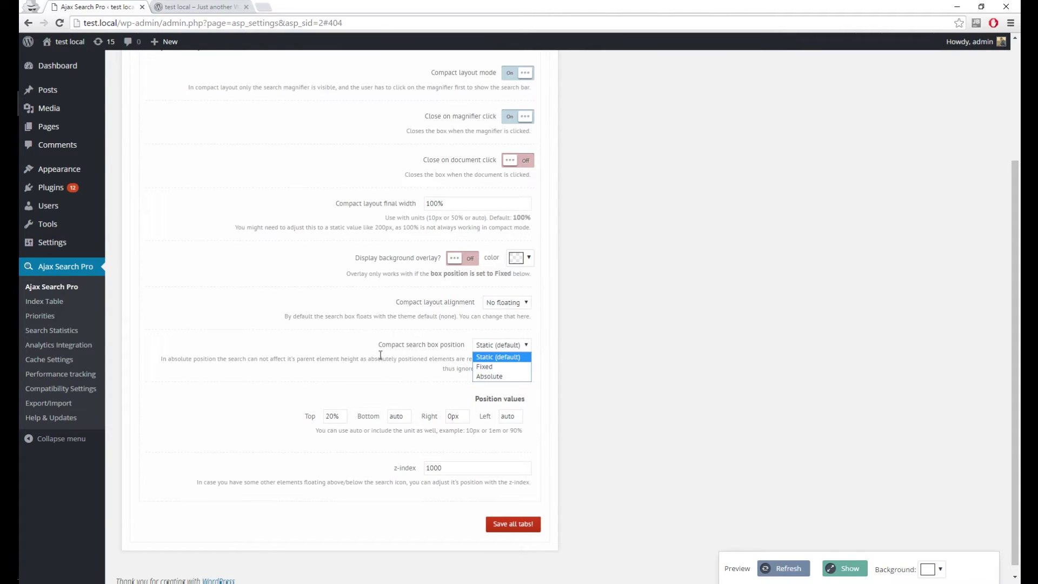
{"action": "left_click", "coordinate": [282, 333]}
{"action": "left_click_drag", "start_coordinate": [160, 358], "coordinate": [531, 371]}
{"action": "left_click", "coordinate": [567, 356]}
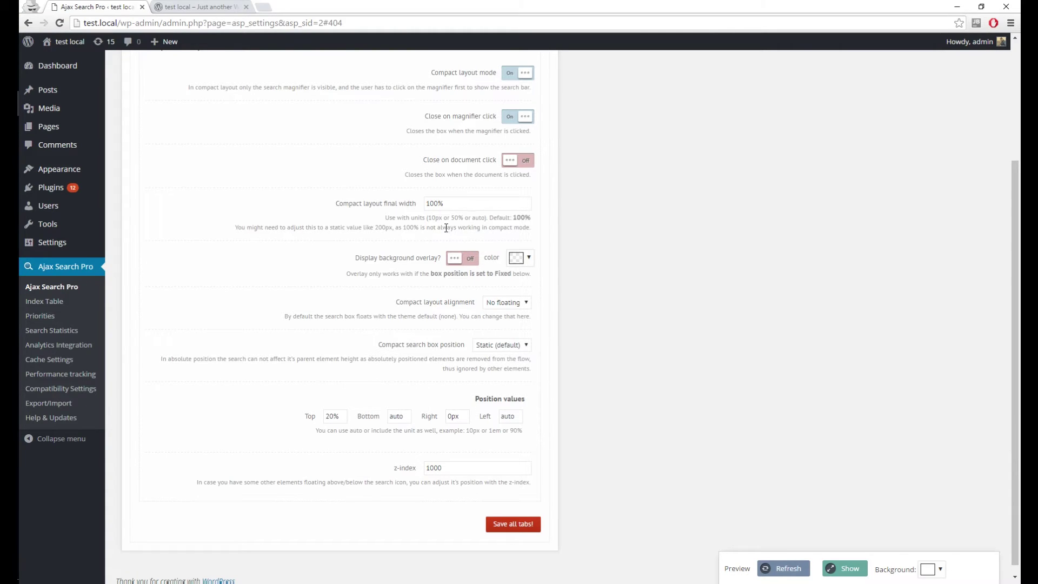
{"action": "left_click", "coordinate": [226, 6]}
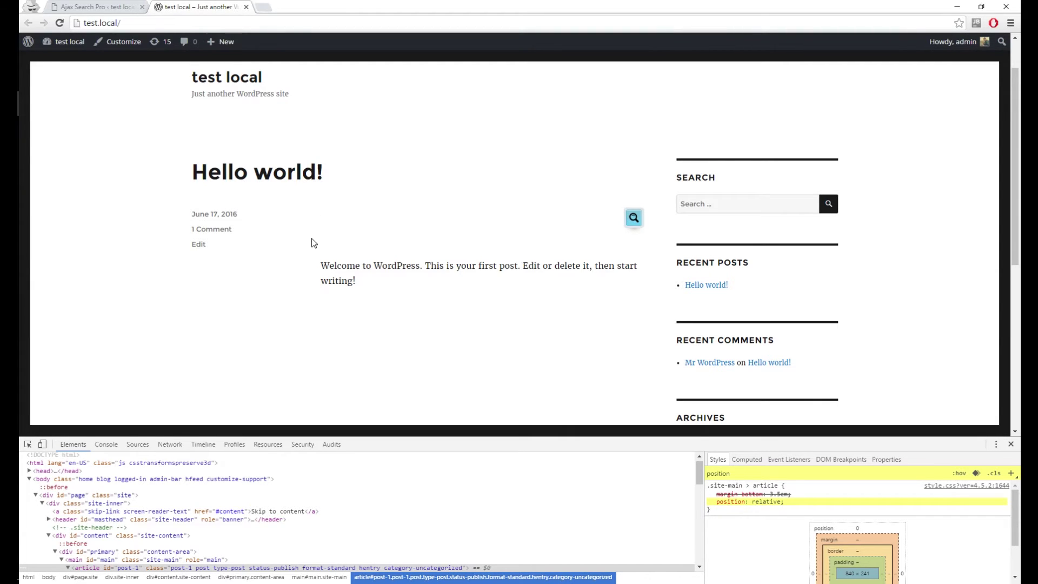
Set Compact search box position to Fixed, save, and expand the magnifier at the right edge.
{"action": "left_click", "coordinate": [634, 221]}
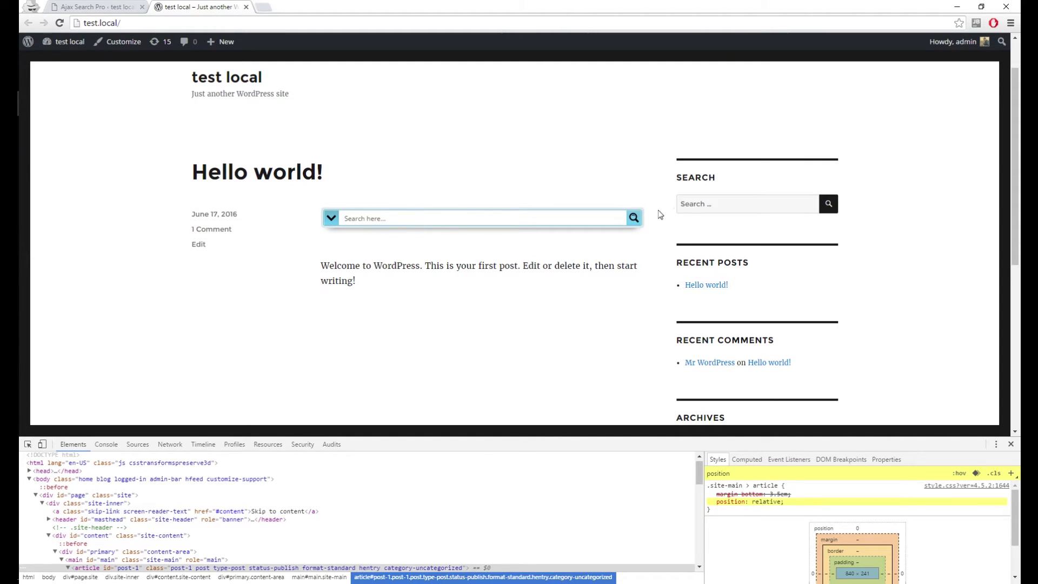
{"action": "left_click", "coordinate": [635, 222]}
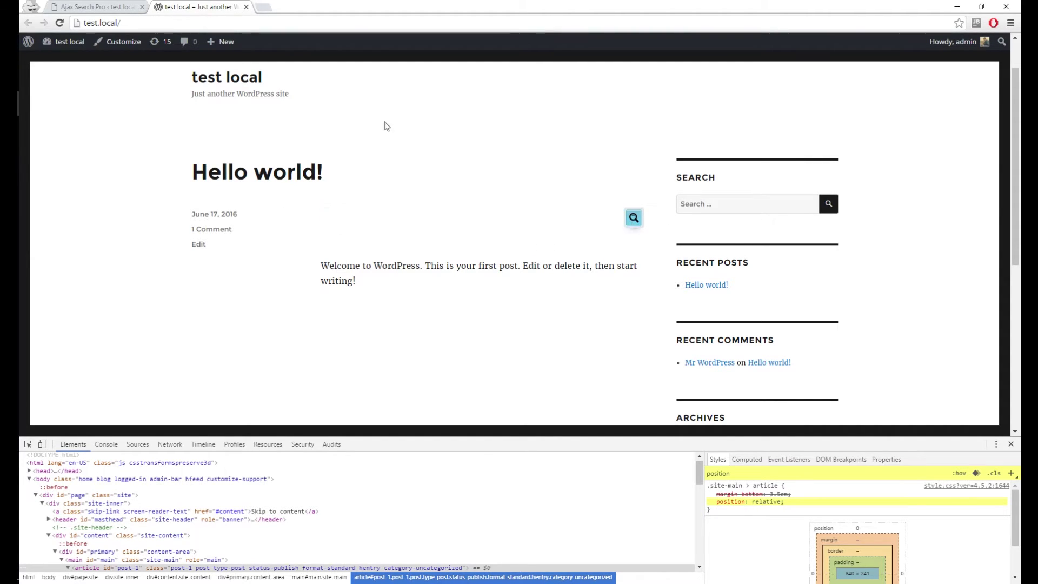
{"action": "left_click", "coordinate": [108, 7]}
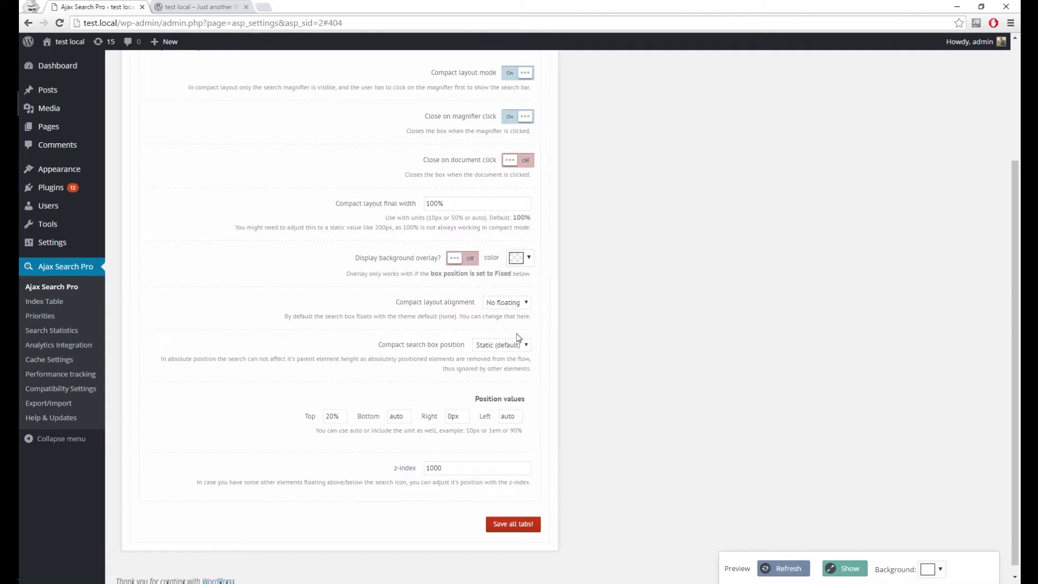
{"action": "left_click", "coordinate": [507, 347]}
{"action": "left_click", "coordinate": [505, 367]}
{"action": "left_click", "coordinate": [522, 527]}
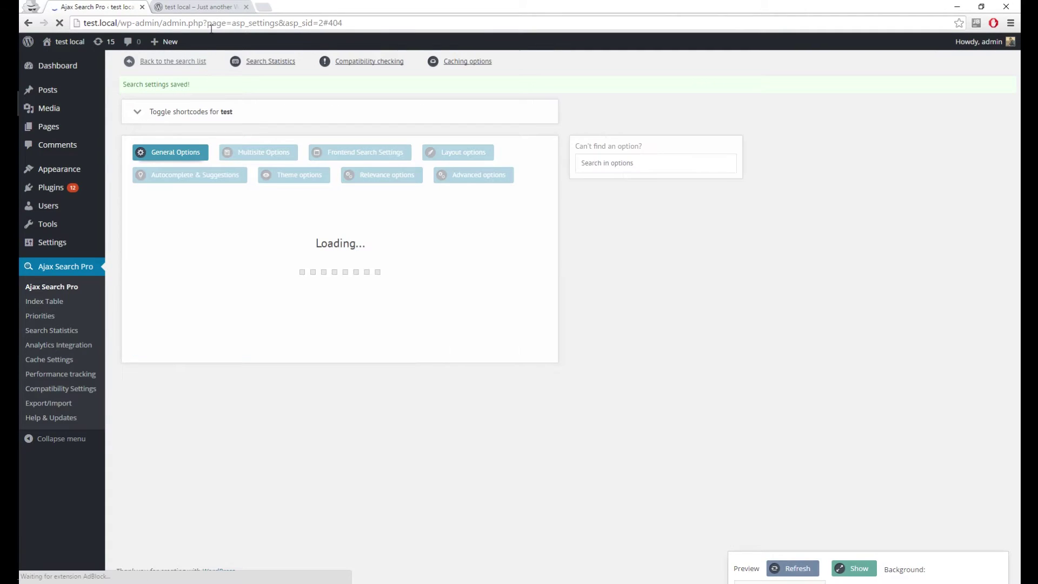
{"action": "left_click", "coordinate": [198, 6]}
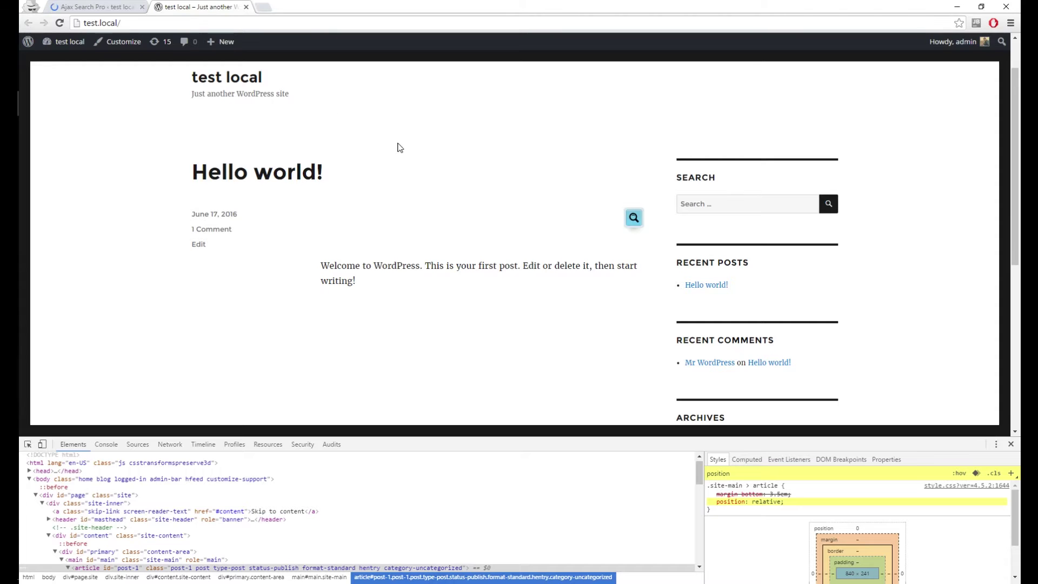
{"action": "key", "text": "F5"}
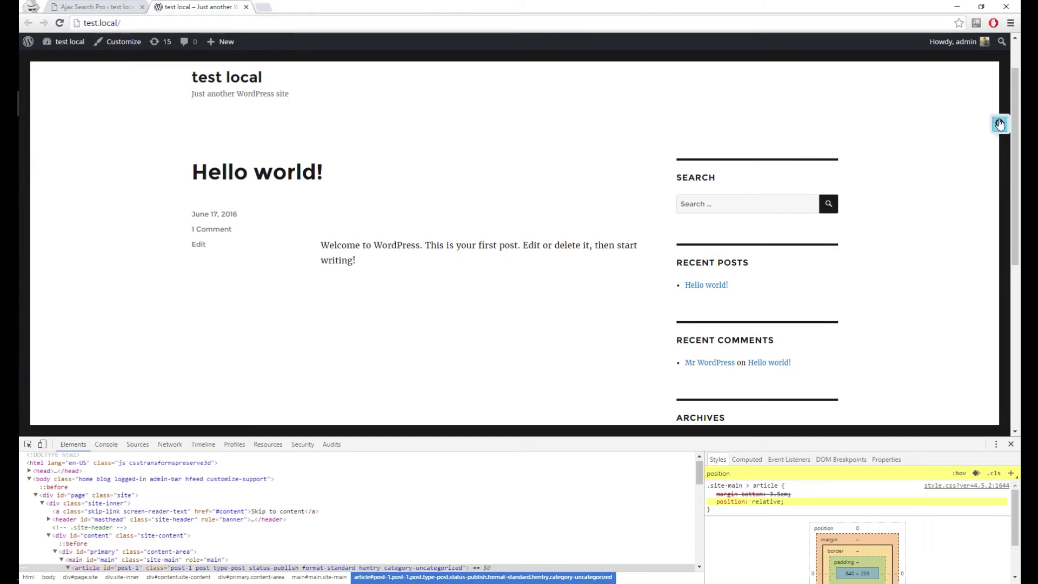
{"action": "left_click", "coordinate": [1000, 124]}
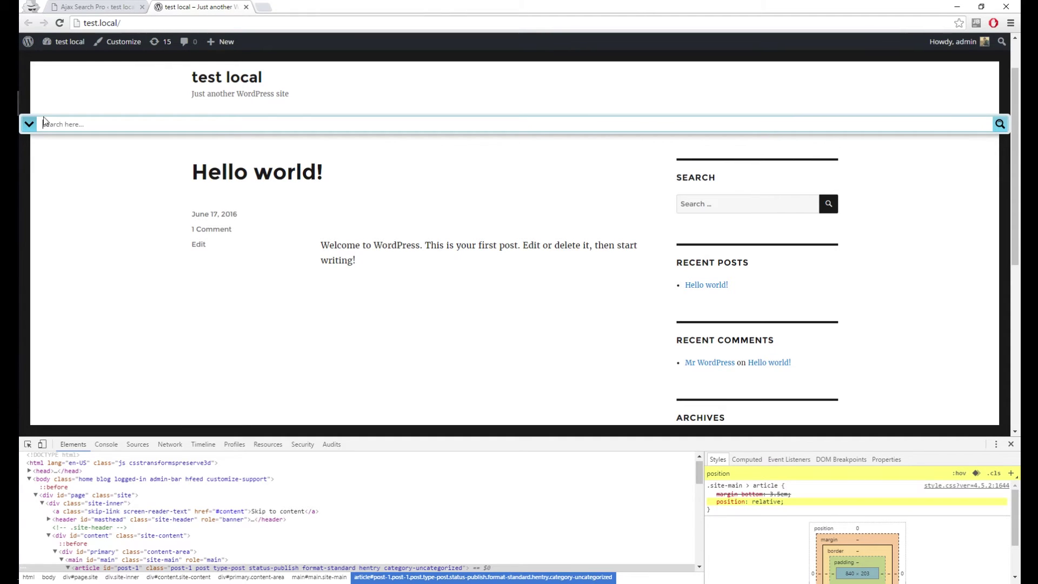
Check the current 100% final width by expanding the search on the front page.
{"action": "left_click", "coordinate": [1001, 124]}
{"action": "left_click", "coordinate": [106, 6]}
{"action": "scroll", "coordinate": [543, 236], "scroll_direction": "down", "scroll_amount": 3}
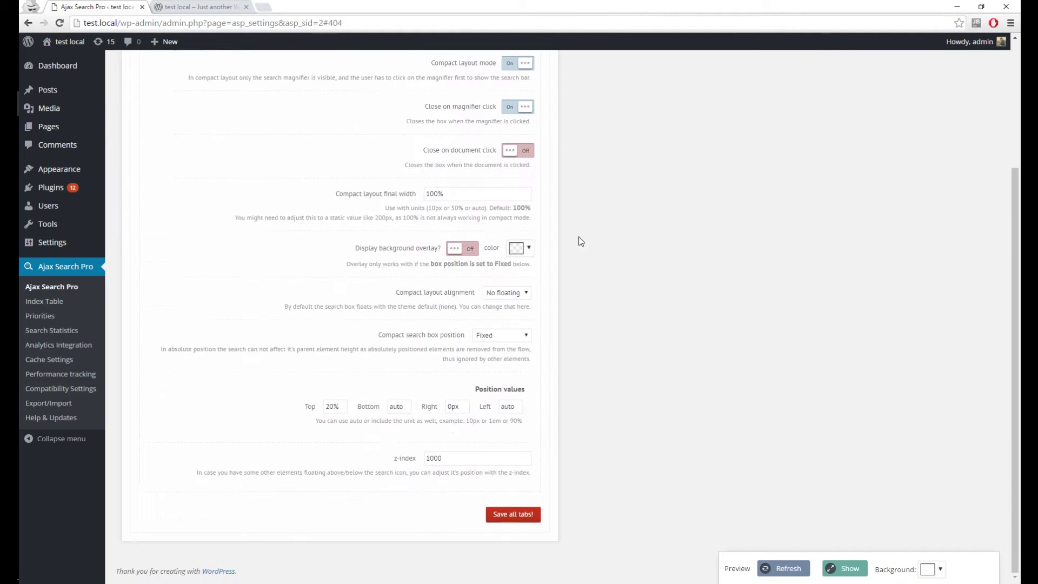
{"action": "left_click_drag", "start_coordinate": [447, 194], "coordinate": [414, 203]}
{"action": "left_click", "coordinate": [217, 5]}
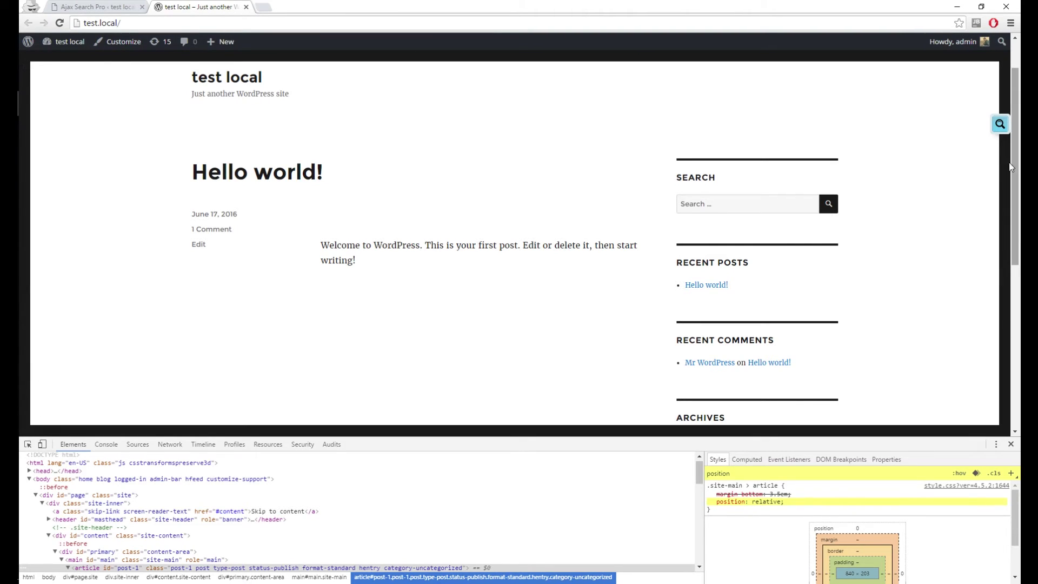
{"action": "left_click", "coordinate": [1001, 124]}
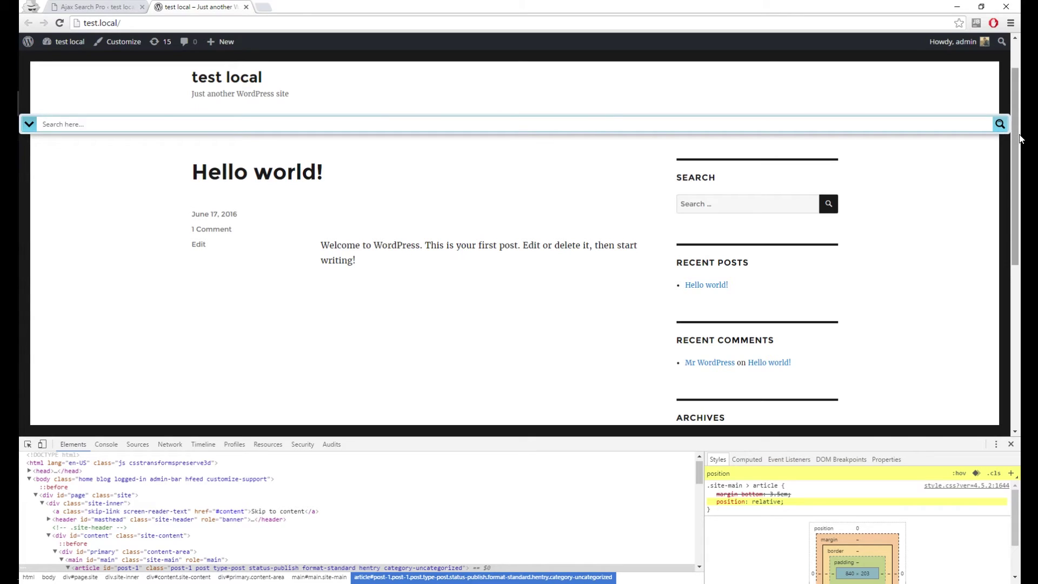
{"action": "left_click", "coordinate": [1000, 124]}
Set Compact layout final width to 200px, save, and test the narrower search bar.
{"action": "left_click", "coordinate": [99, 6]}
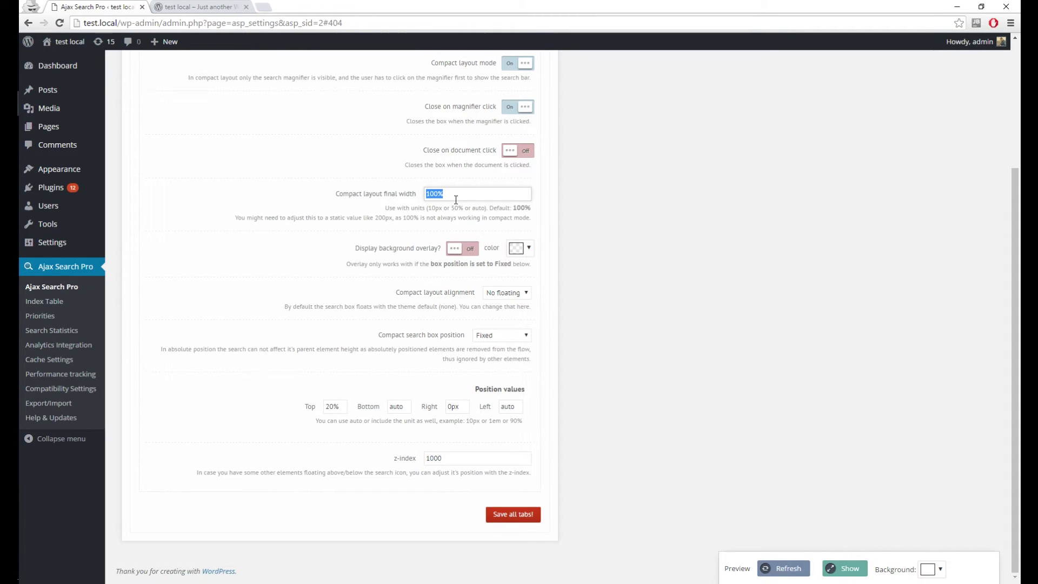
{"action": "type", "text": "200px"}
{"action": "left_click", "coordinate": [517, 513]}
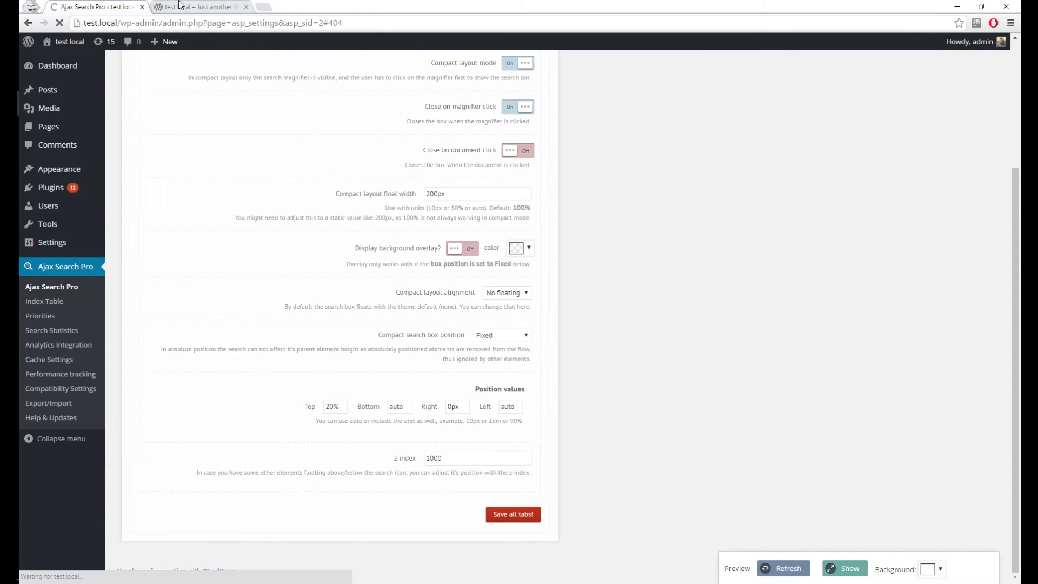
{"action": "left_click", "coordinate": [202, 8]}
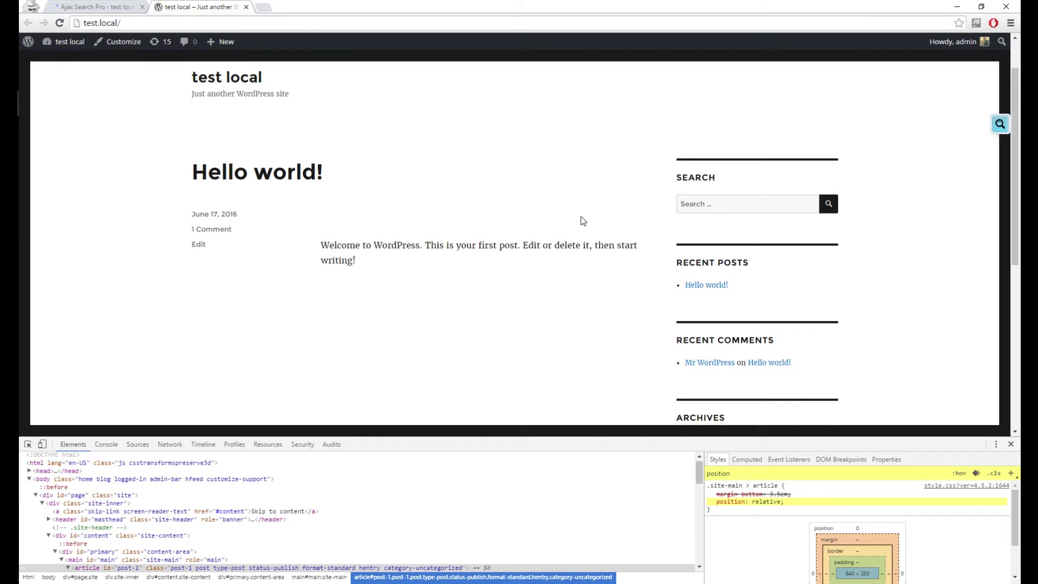
{"action": "key", "text": "F5"}
{"action": "left_click", "coordinate": [1000, 124]}
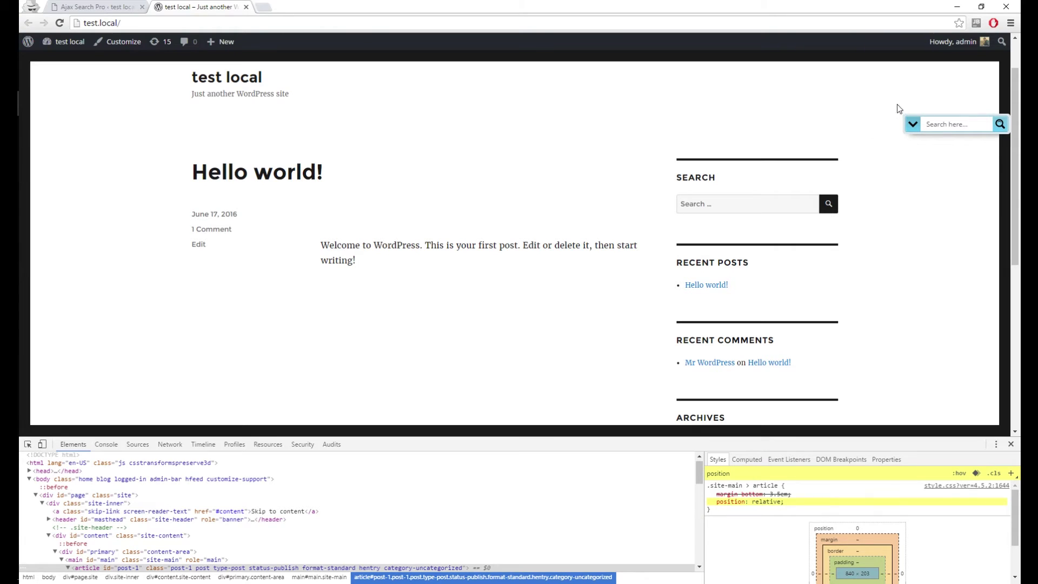
{"action": "left_click", "coordinate": [1000, 124]}
{"action": "left_click", "coordinate": [1001, 124]}
{"action": "left_click", "coordinate": [1001, 124]}
Turn on Display background overlay and save all tabs.
{"action": "left_click", "coordinate": [89, 7]}
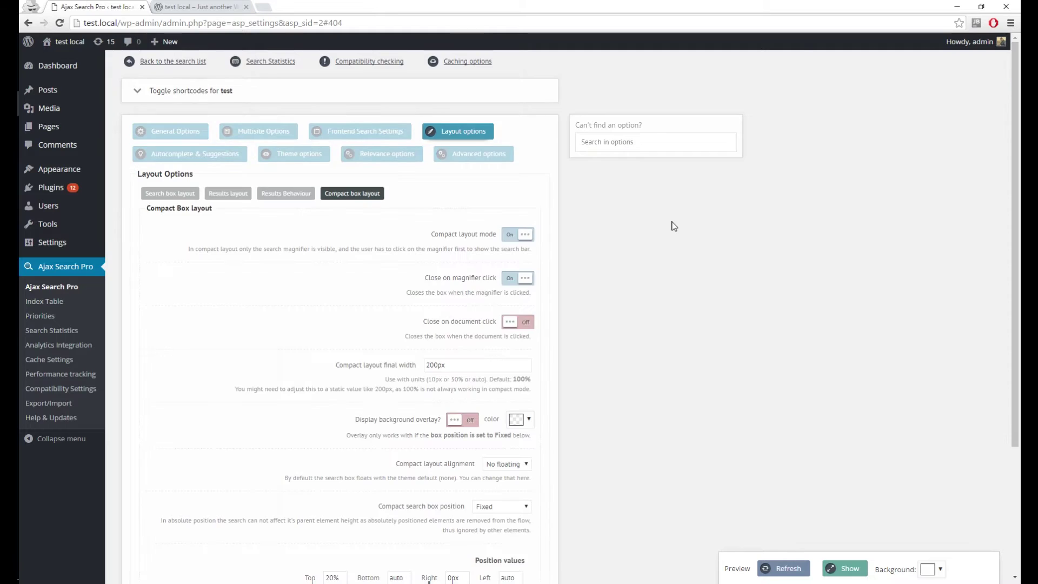
{"action": "scroll", "coordinate": [675, 226], "scroll_direction": "down", "scroll_amount": 3}
{"action": "scroll", "coordinate": [674, 226], "scroll_direction": "down", "scroll_amount": 1}
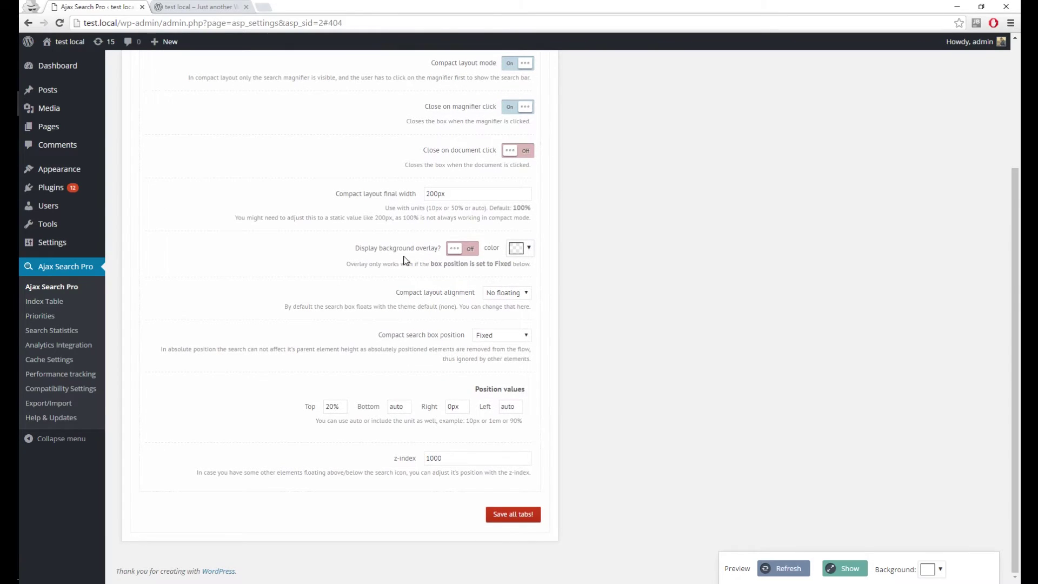
{"action": "left_click", "coordinate": [457, 250]}
{"action": "left_click", "coordinate": [511, 516]}
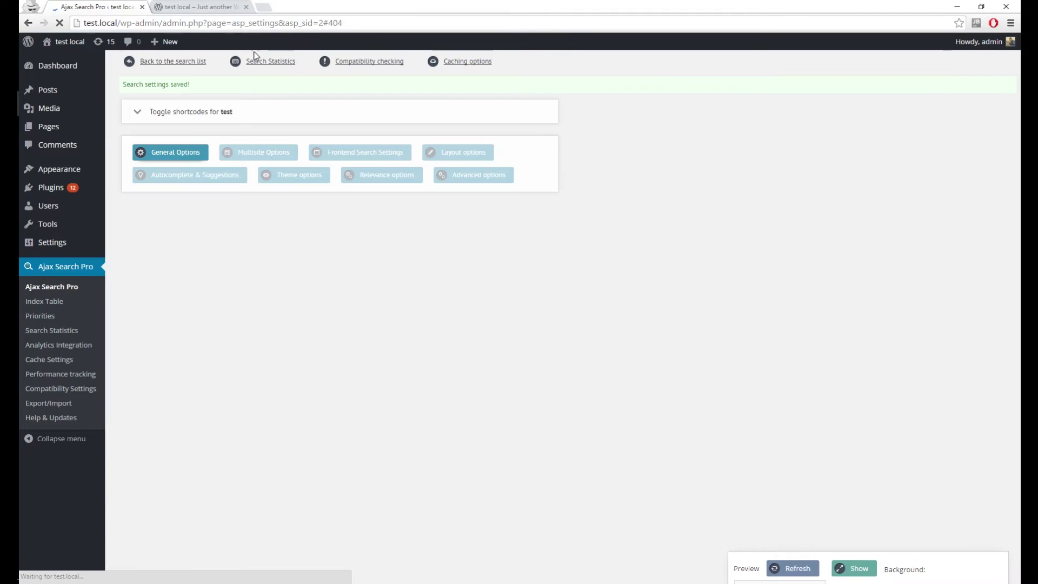
Reload the front page and test the overlay dimming the page behind the opened search.
{"action": "left_click", "coordinate": [226, 7]}
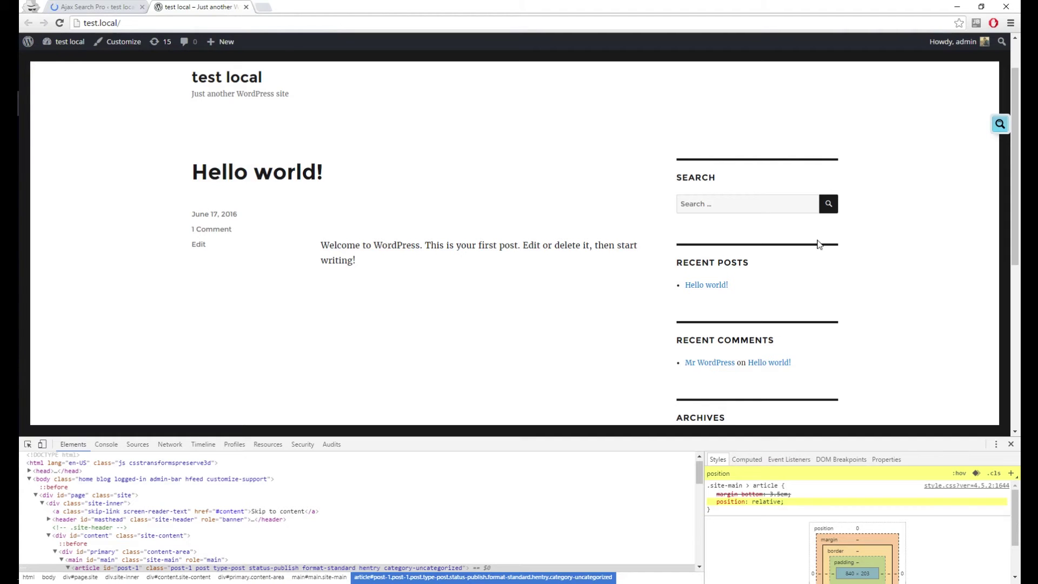
{"action": "key", "text": "F5"}
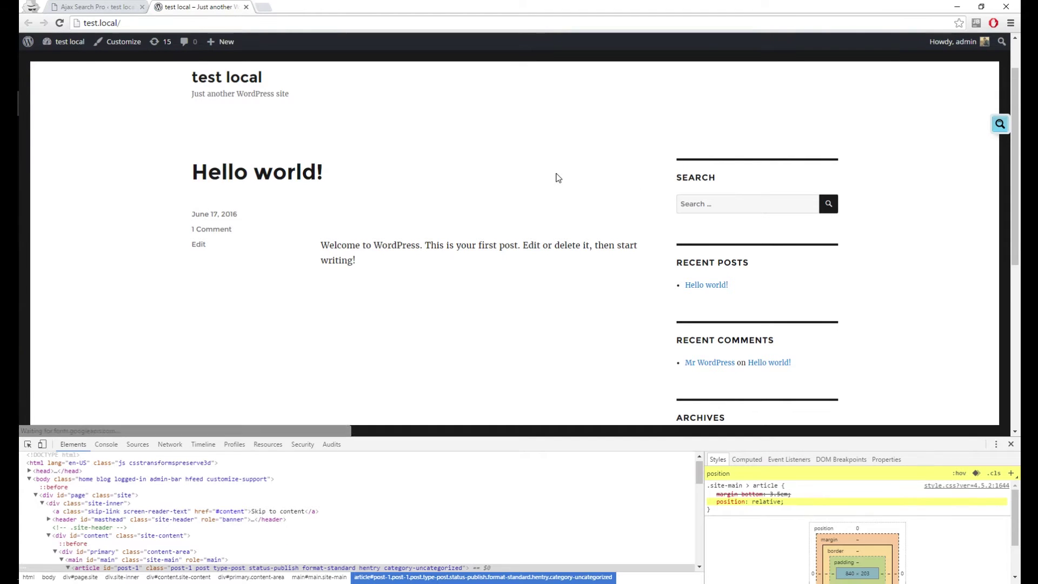
{"action": "left_click", "coordinate": [1000, 125]}
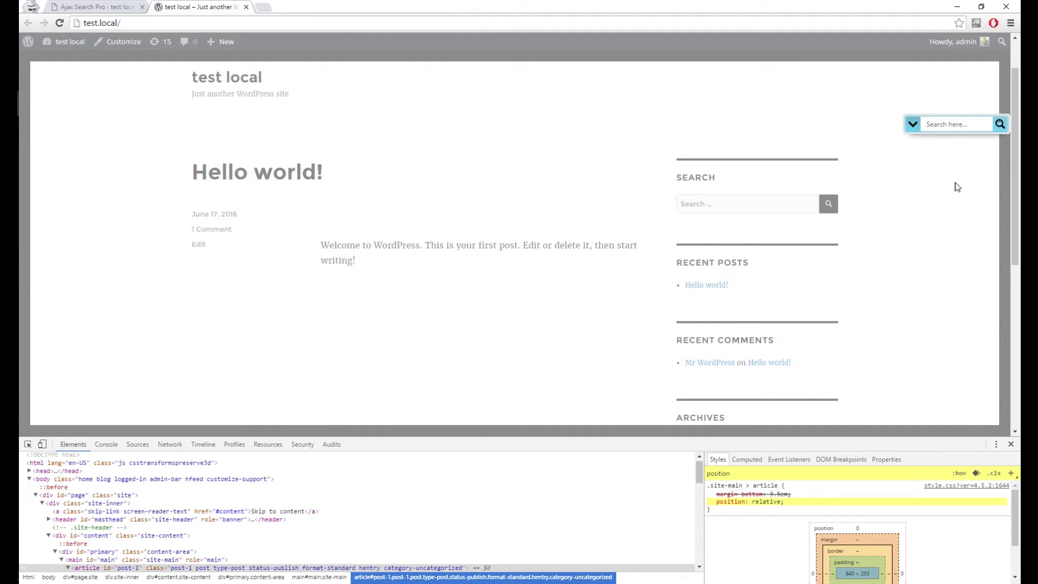
{"action": "left_click", "coordinate": [997, 135]}
{"action": "left_click", "coordinate": [1000, 129]}
{"action": "left_click", "coordinate": [1002, 132]}
{"action": "left_click", "coordinate": [1002, 129]}
{"action": "left_click", "coordinate": [1000, 126]}
Switch Display background overlay back Off in the plugin settings.
{"action": "left_click", "coordinate": [131, 6]}
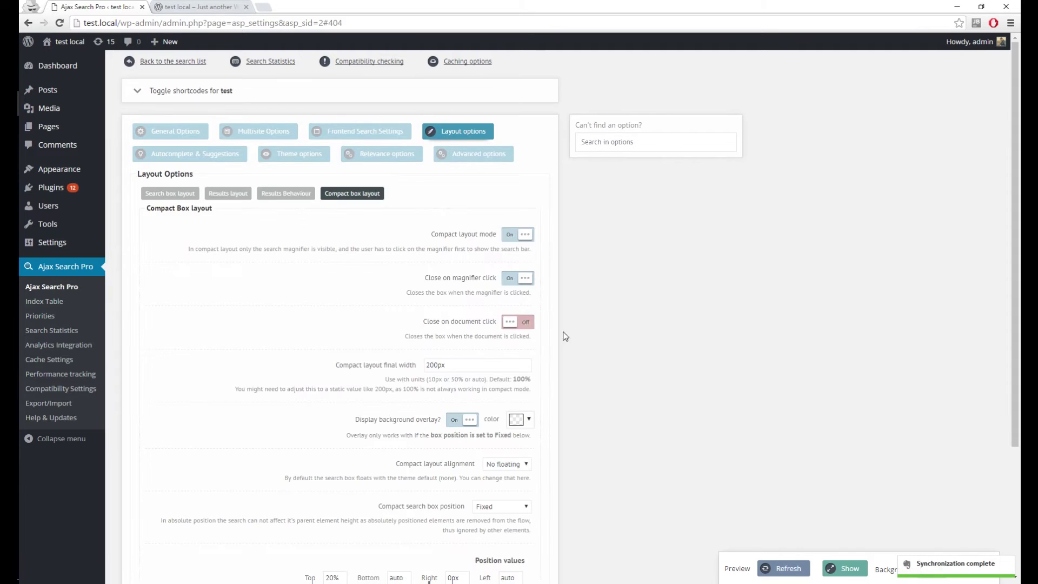
{"action": "scroll", "coordinate": [568, 325], "scroll_direction": "down", "scroll_amount": 3}
{"action": "left_click", "coordinate": [464, 259]}
{"action": "scroll", "coordinate": [557, 294], "scroll_direction": "down", "scroll_amount": 1}
{"action": "left_click", "coordinate": [513, 335]}
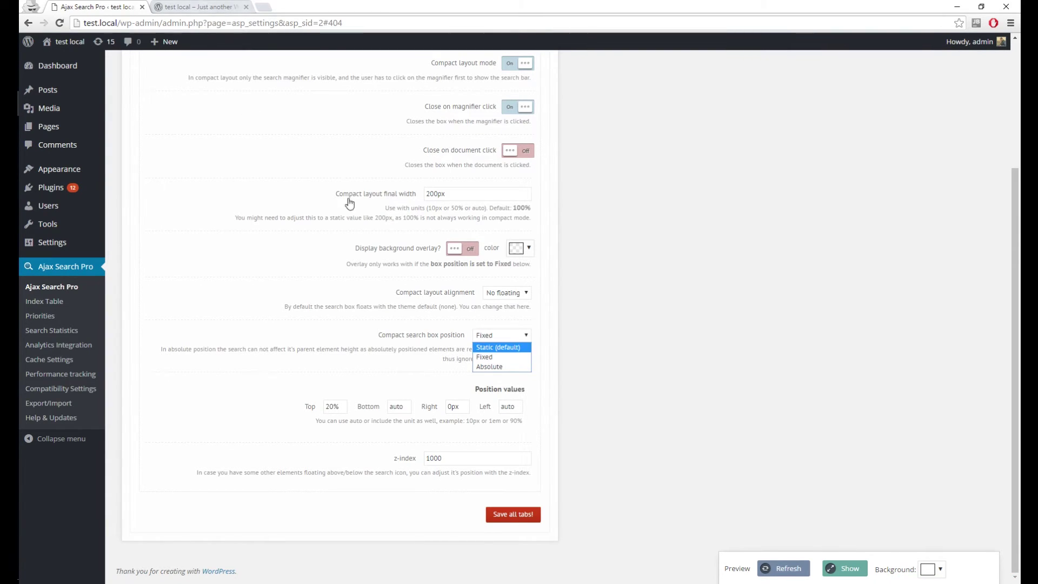
{"action": "left_click", "coordinate": [488, 359]}
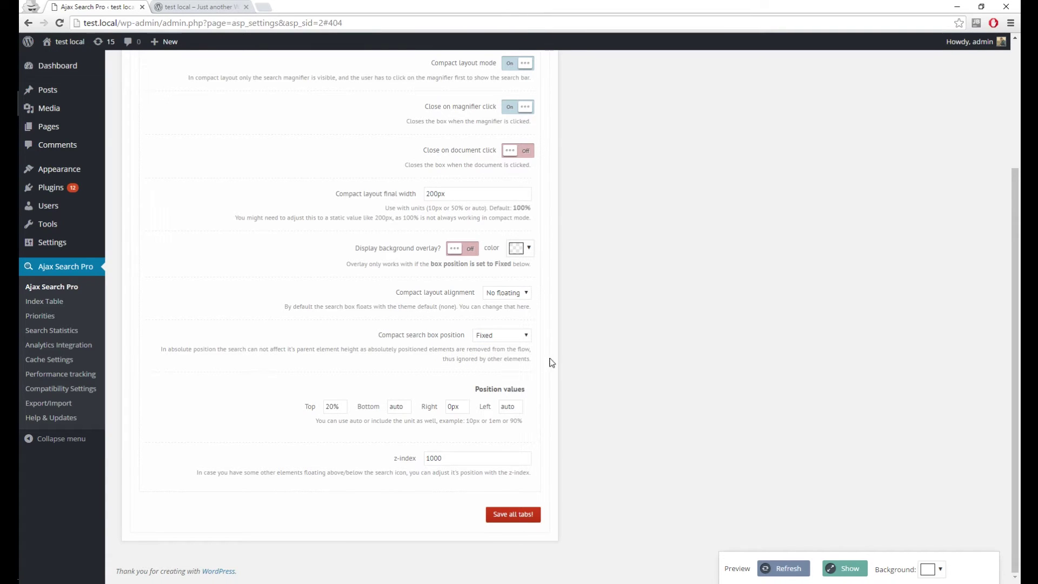
{"action": "left_click", "coordinate": [203, 6]}
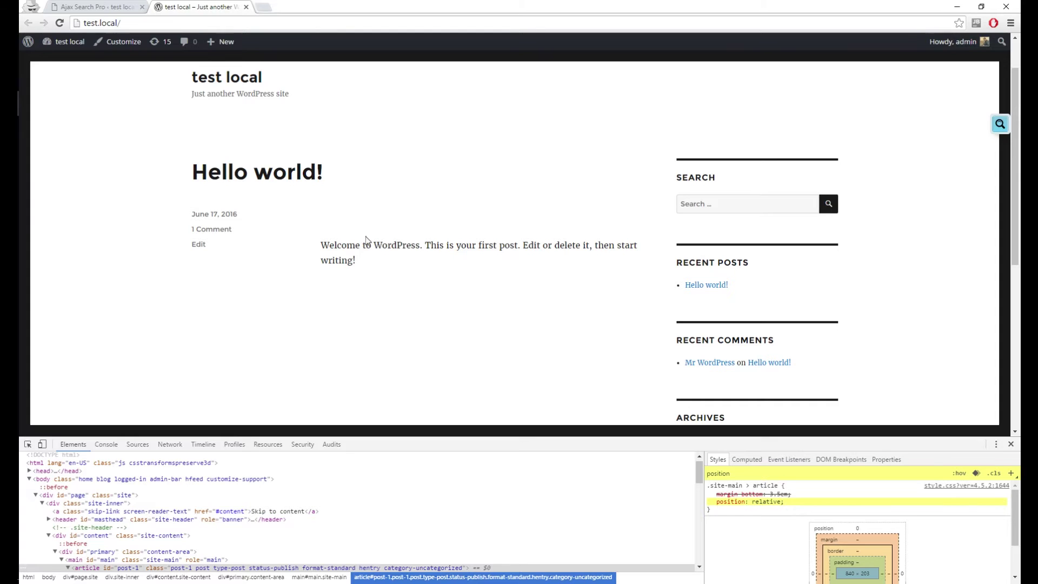
{"action": "left_click", "coordinate": [103, 6]}
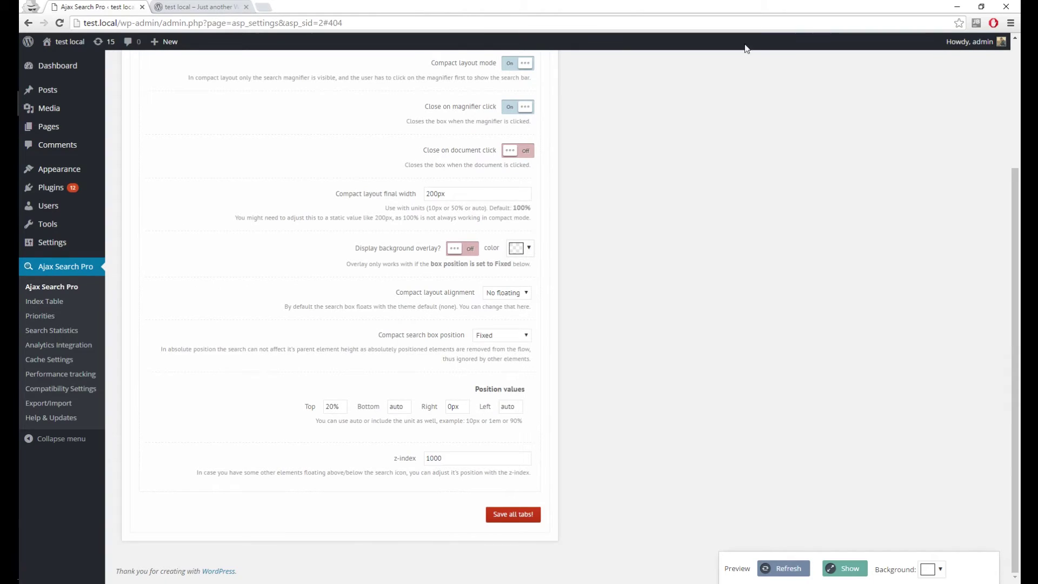
{"action": "left_click", "coordinate": [212, 7]}
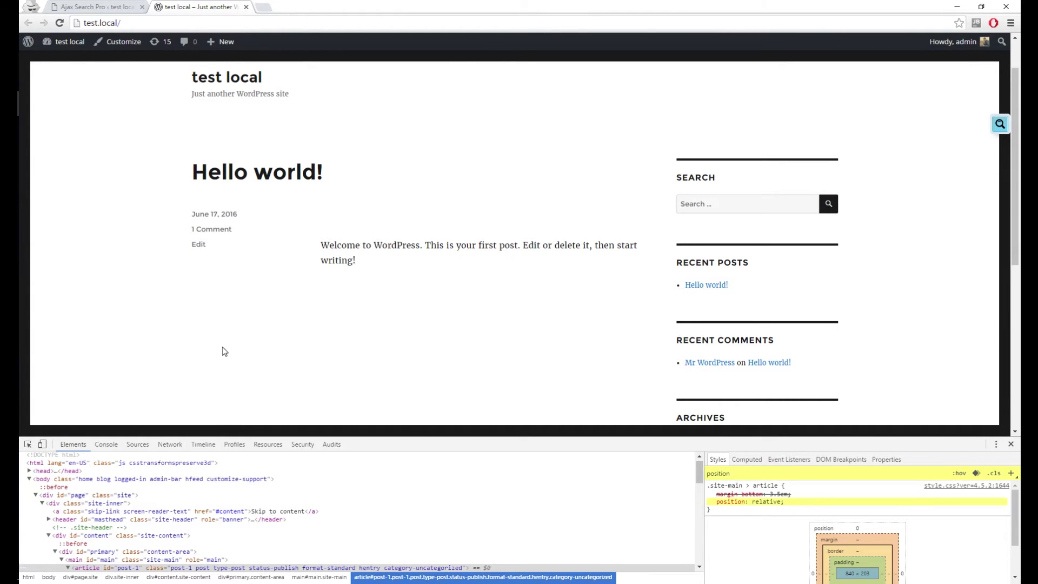
{"action": "left_click", "coordinate": [79, 6]}
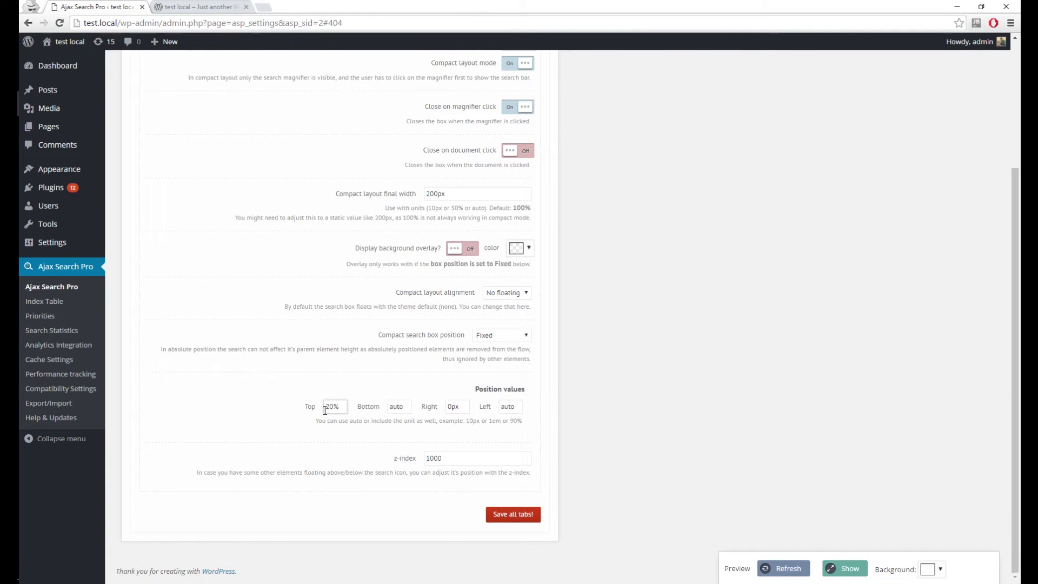
{"action": "double_click", "coordinate": [407, 408]}
{"action": "left_click_drag", "start_coordinate": [463, 408], "coordinate": [442, 413]}
{"action": "left_click_drag", "start_coordinate": [518, 408], "coordinate": [448, 409]}
{"action": "left_click", "coordinate": [204, 7]}
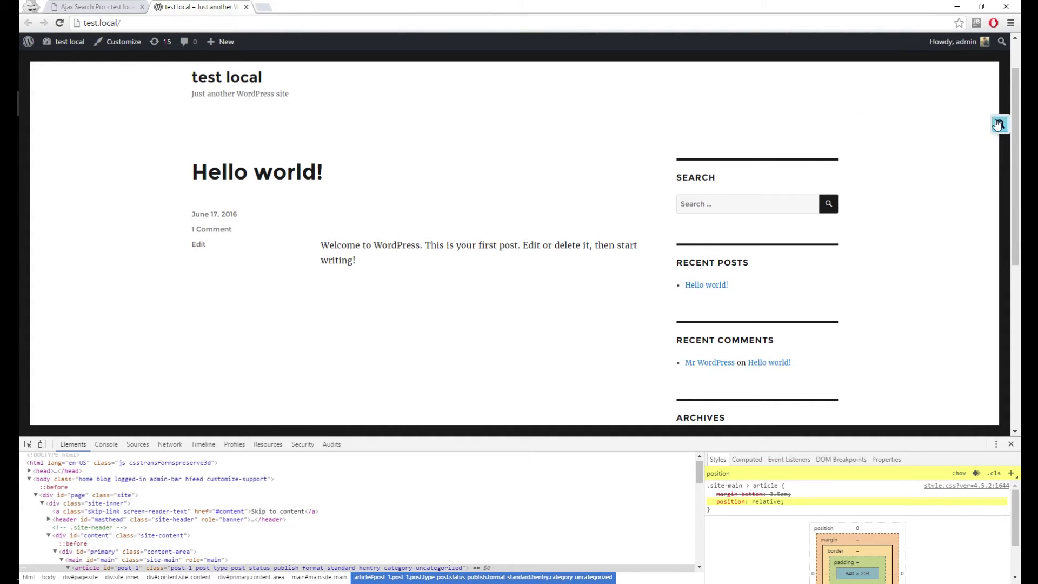
Set Compact search box position to Absolute, save, and reload the front page.
{"action": "left_click", "coordinate": [81, 6]}
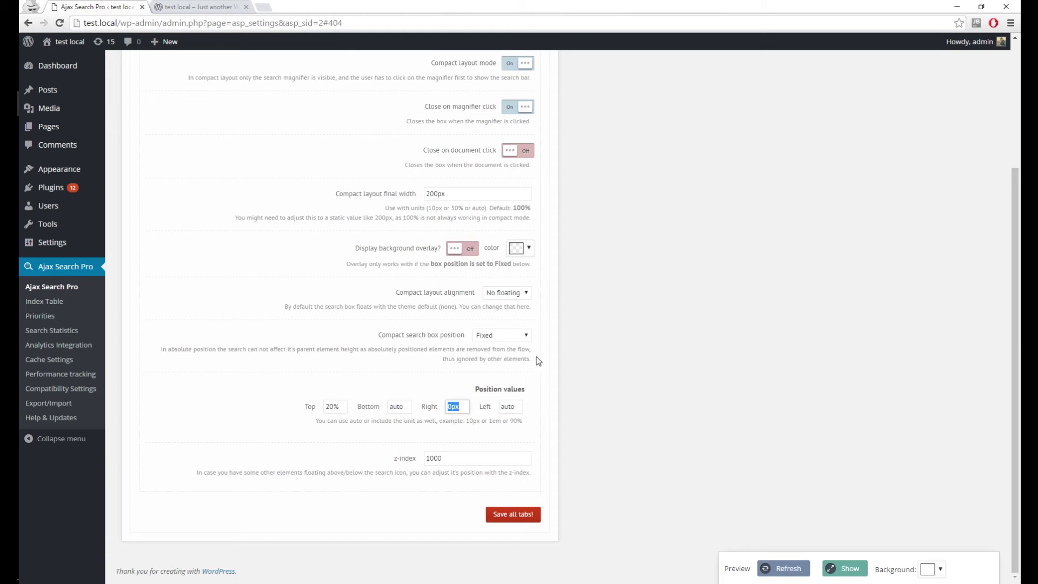
{"action": "left_click", "coordinate": [508, 336]}
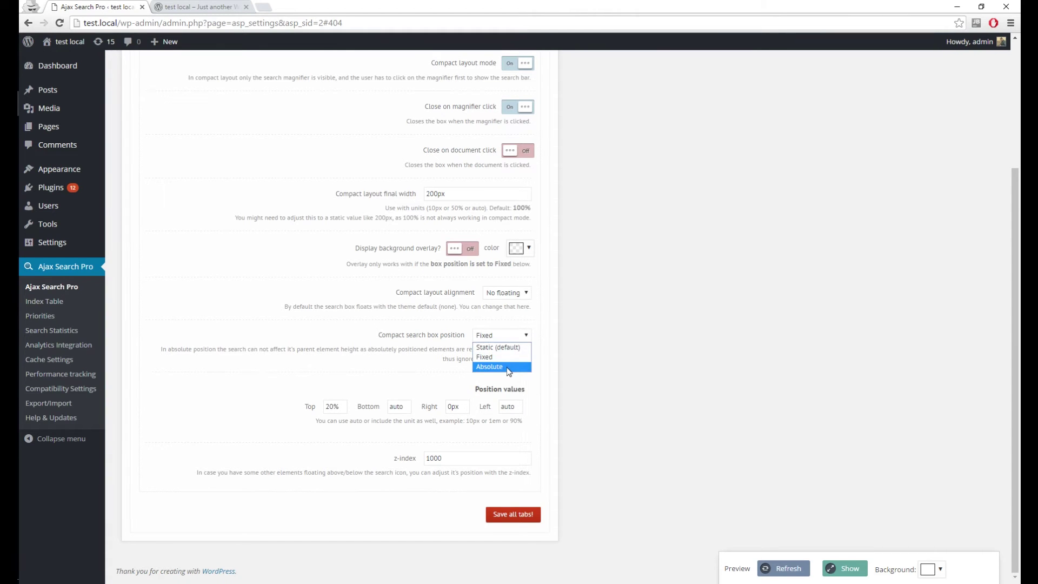
{"action": "left_click", "coordinate": [508, 367]}
{"action": "left_click", "coordinate": [511, 515]}
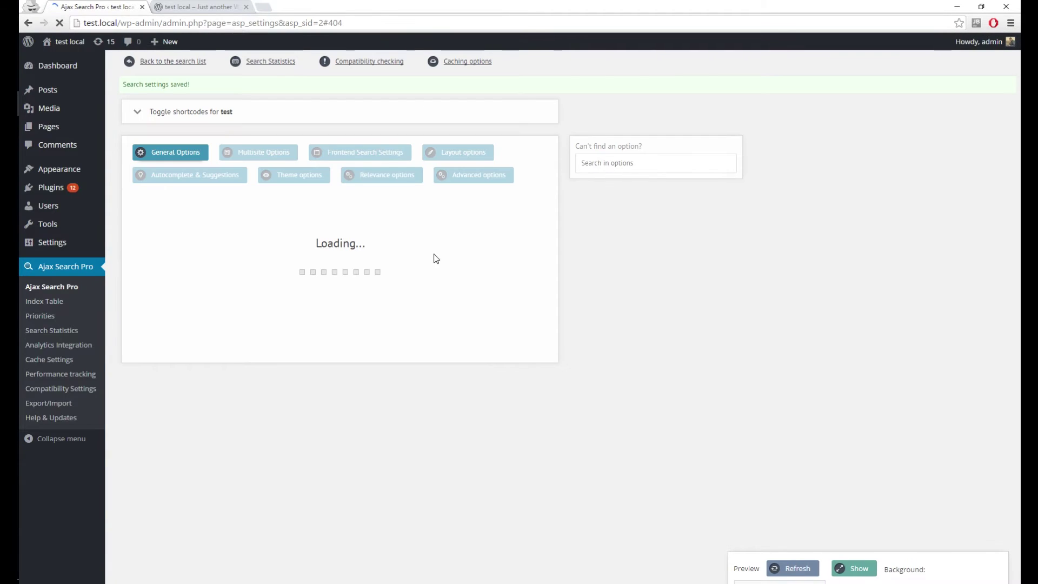
{"action": "left_click", "coordinate": [207, 5]}
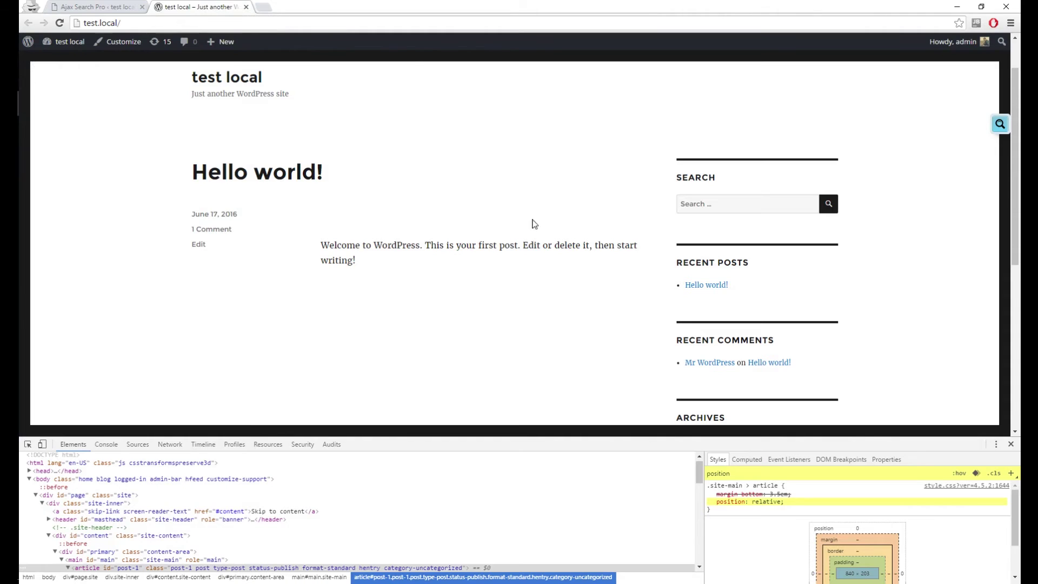
{"action": "key", "text": "F5"}
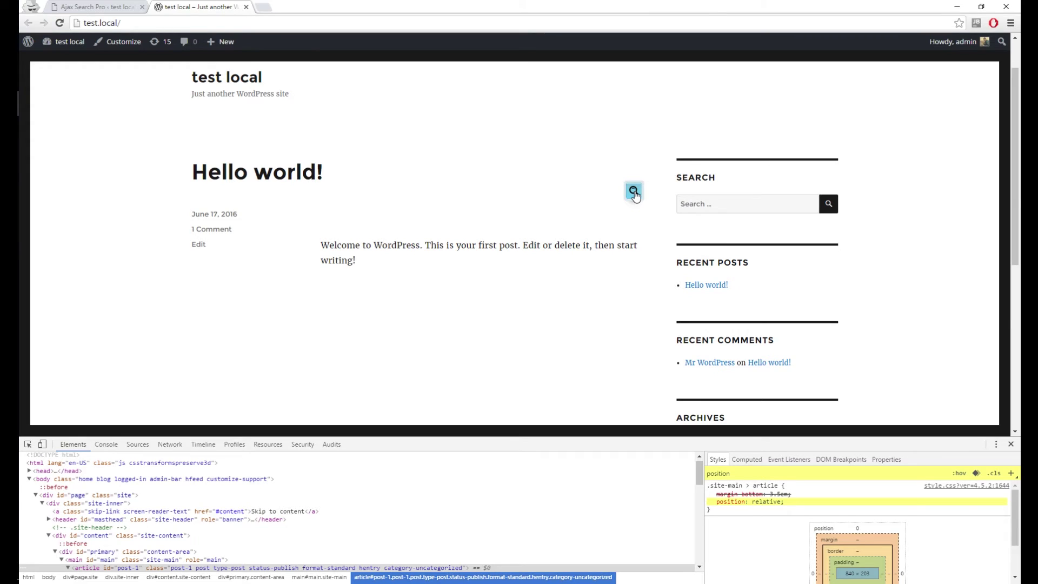
Expand the repositioned search box and disable the article's position: relative in DevTools.
{"action": "left_click", "coordinate": [634, 191]}
{"action": "scroll", "coordinate": [254, 503], "scroll_direction": "down", "scroll_amount": 2}
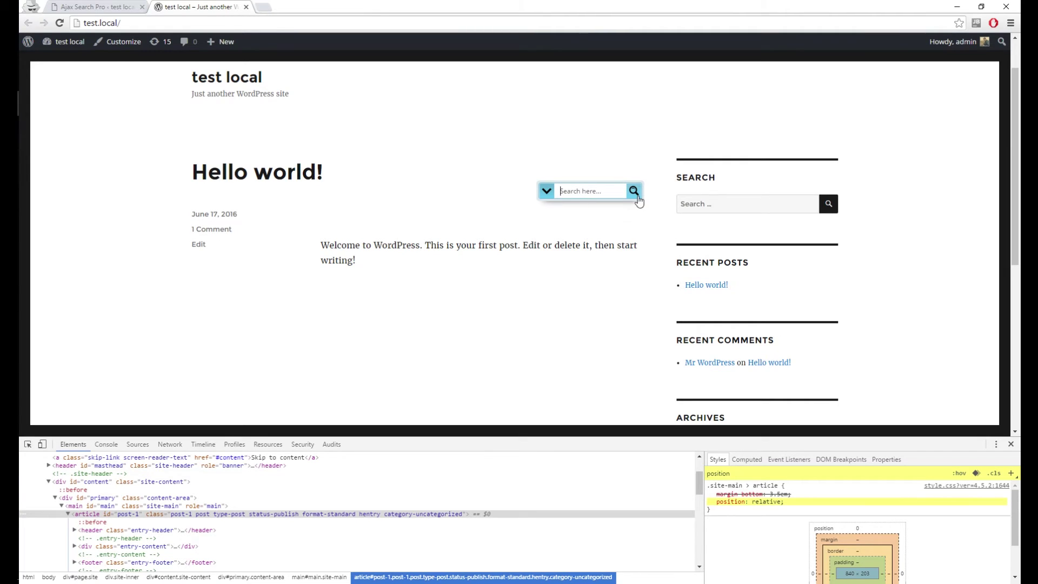
{"action": "left_click", "coordinate": [710, 503]}
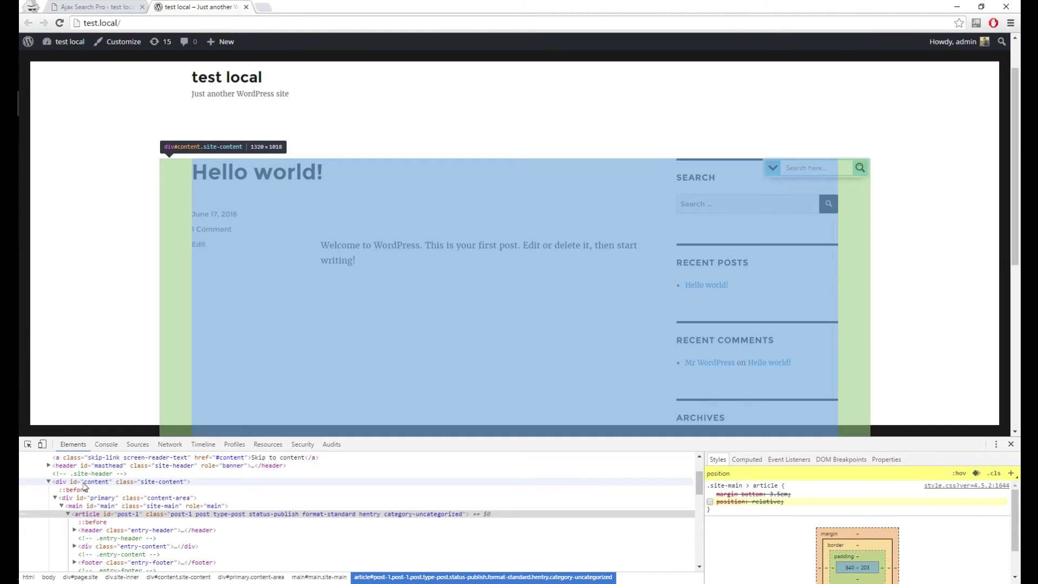
{"action": "scroll", "coordinate": [81, 489], "scroll_direction": "up", "scroll_amount": 2}
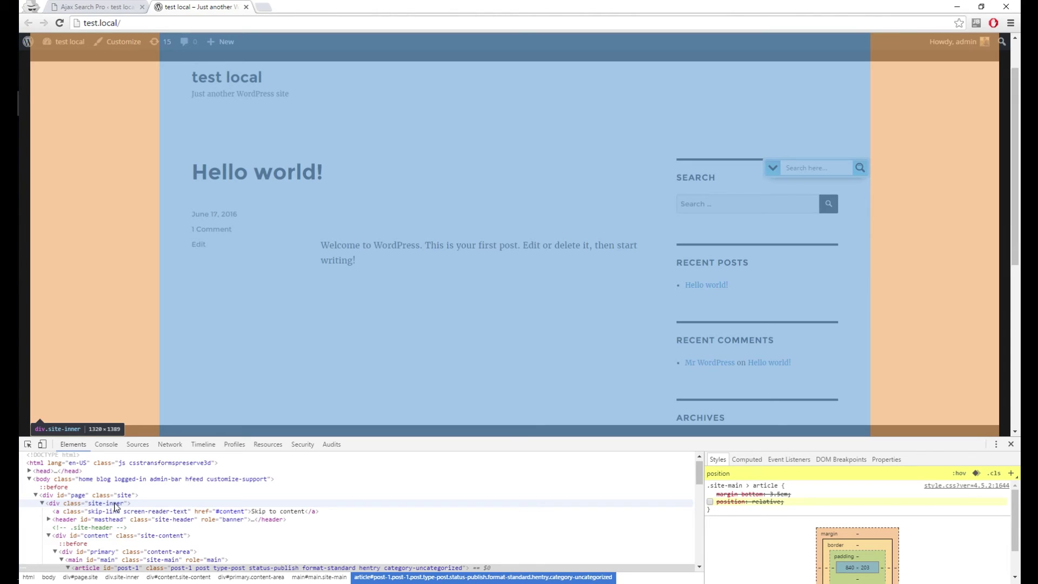
Toggle position: relative off and back on for .site-inner and article#post-1, then return to the compact box settings.
{"action": "left_click", "coordinate": [115, 507]}
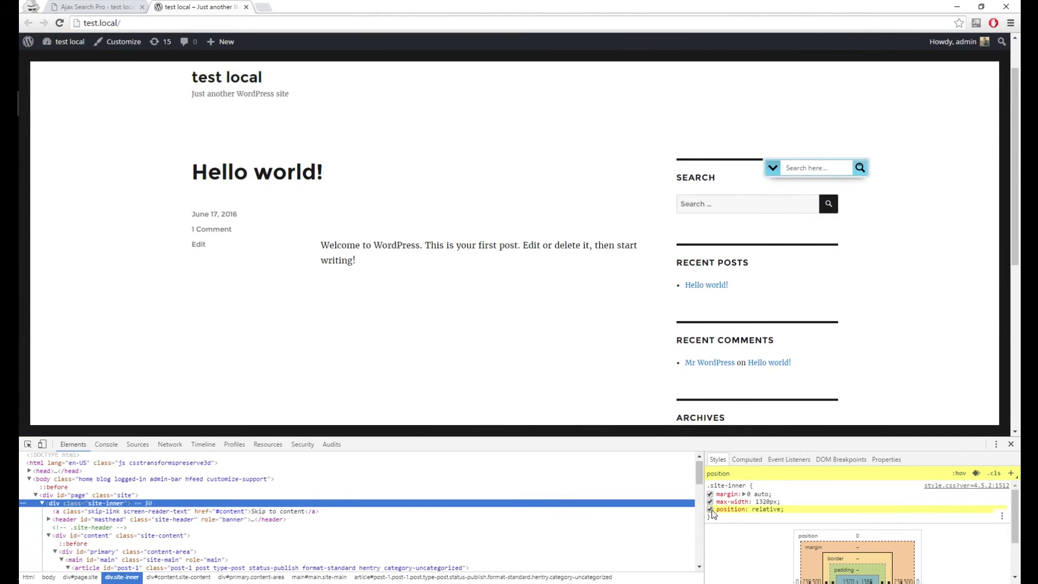
{"action": "left_click", "coordinate": [710, 510]}
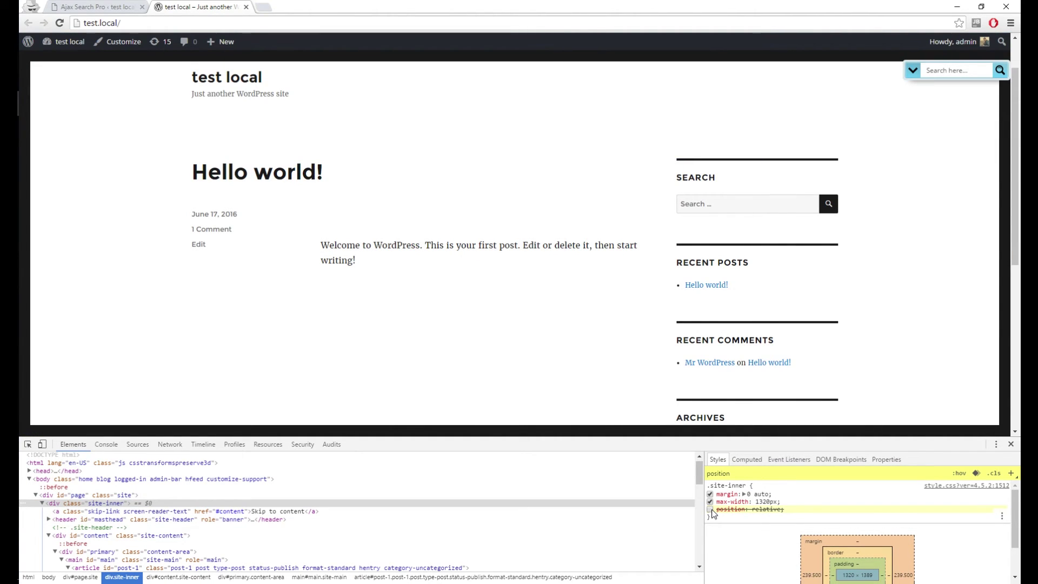
{"action": "left_click", "coordinate": [710, 510]}
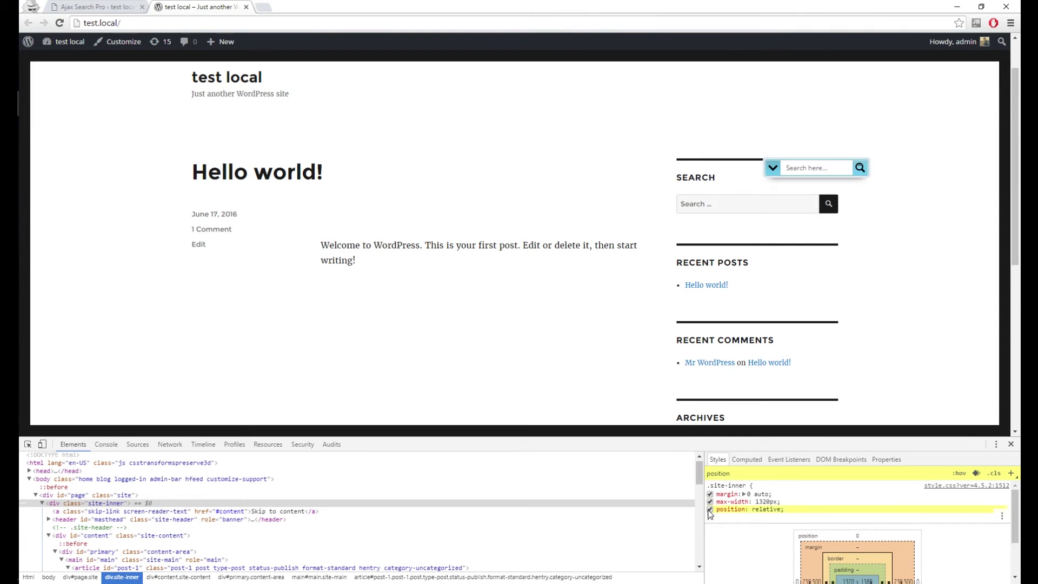
{"action": "scroll", "coordinate": [152, 503], "scroll_direction": "down", "scroll_amount": 2}
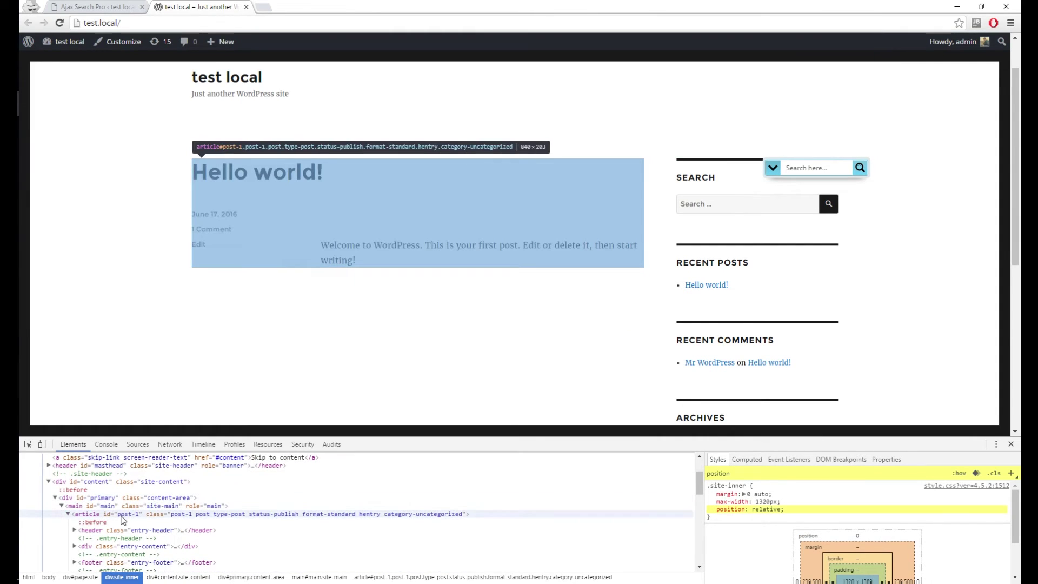
{"action": "left_click", "coordinate": [152, 514]}
{"action": "left_click", "coordinate": [711, 501]}
{"action": "left_click", "coordinate": [711, 501]}
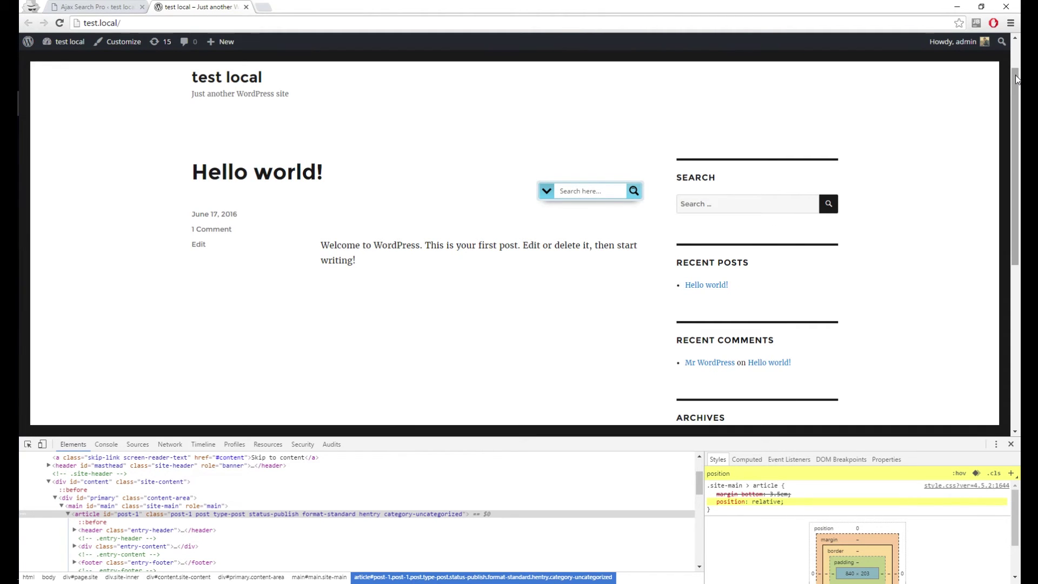
{"action": "left_click", "coordinate": [97, 7]}
{"action": "scroll", "coordinate": [636, 348], "scroll_direction": "down", "scroll_amount": 3}
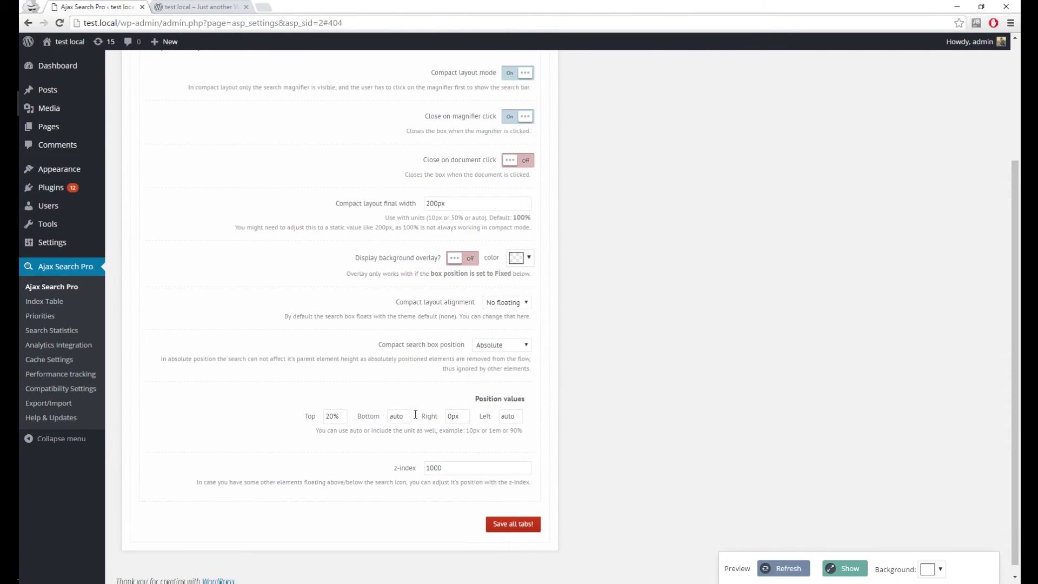
Change the compact box Right offset from 0px to auto and Left from auto to 0px, then save all tabs.
{"action": "left_click", "coordinate": [465, 416]}
{"action": "left_click_drag", "start_coordinate": [464, 416], "coordinate": [407, 413]}
{"action": "type", "text": "auto"}
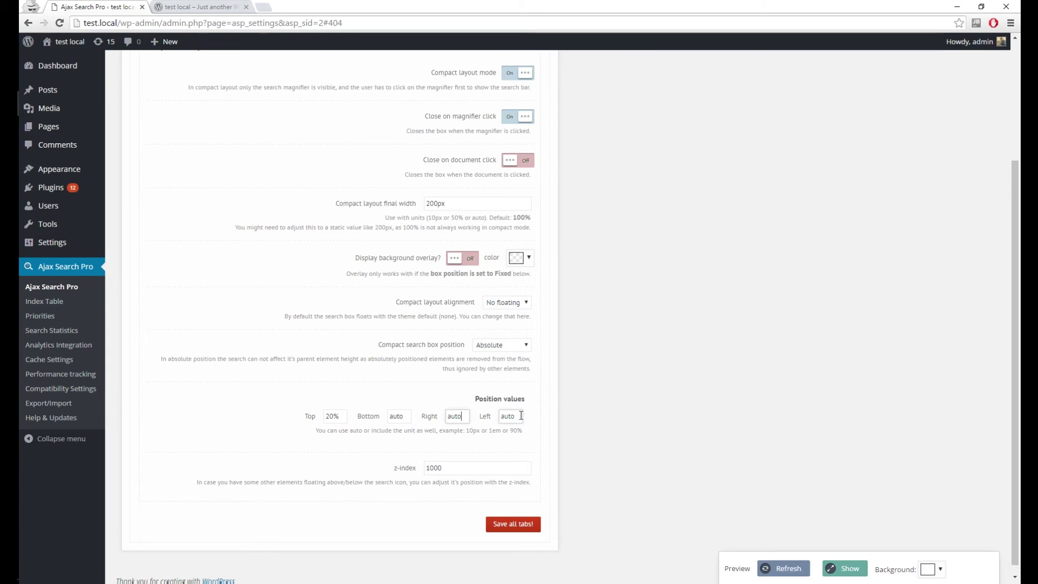
{"action": "left_click_drag", "start_coordinate": [519, 416], "coordinate": [474, 424]}
{"action": "type", "text": "0px"}
{"action": "left_click", "coordinate": [527, 525]}
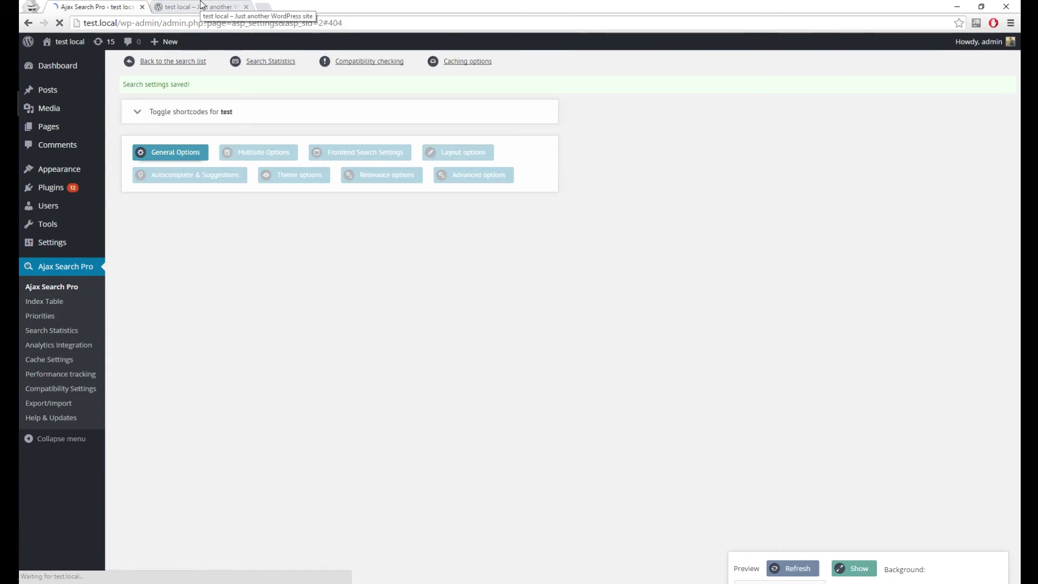
{"action": "left_click", "coordinate": [201, 6]}
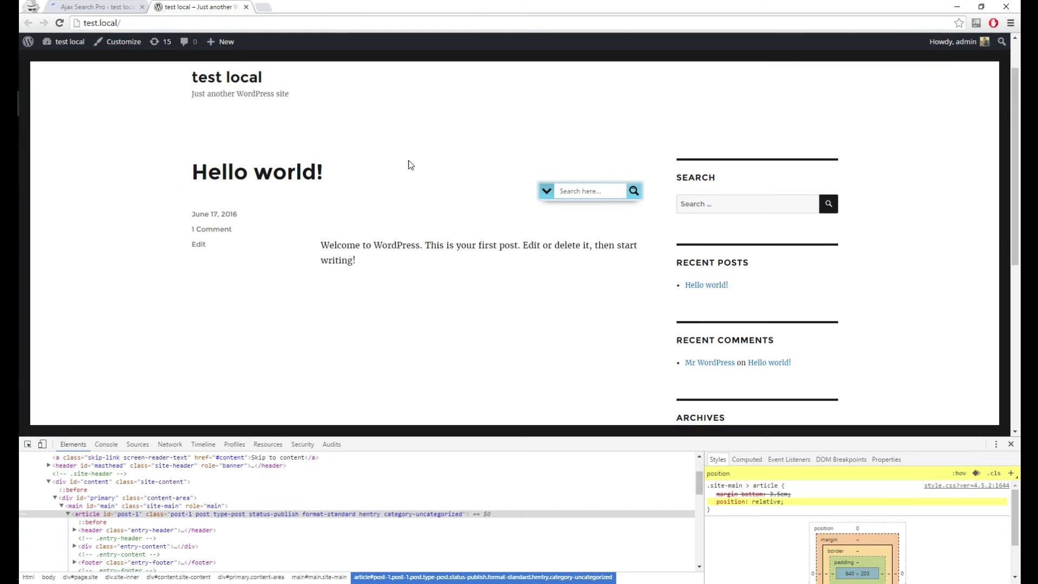
{"action": "key", "text": "F5"}
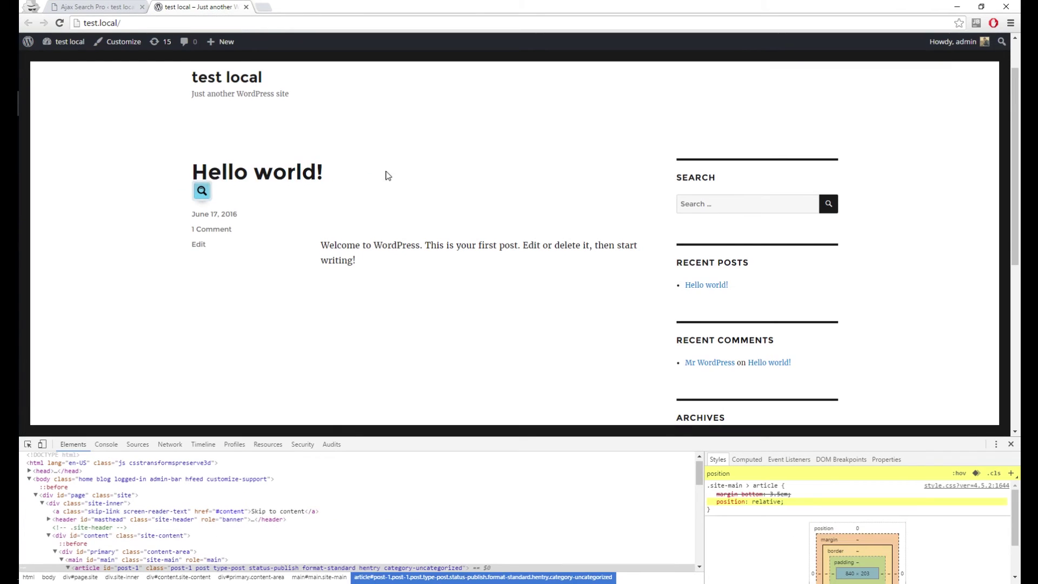
{"action": "left_click", "coordinate": [201, 191]}
{"action": "left_click", "coordinate": [287, 196]}
{"action": "left_click", "coordinate": [90, 6]}
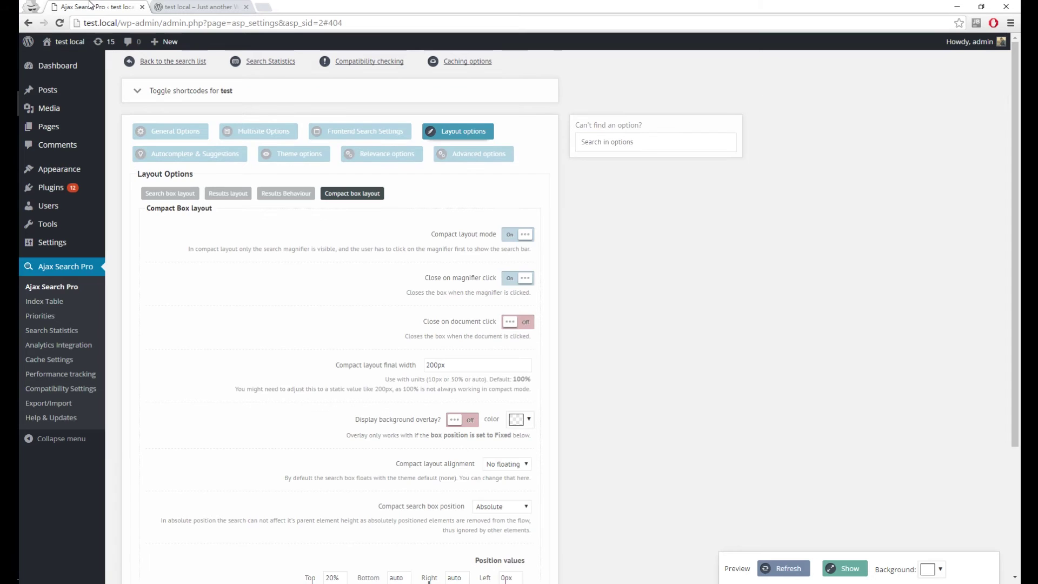
{"action": "scroll", "coordinate": [621, 361], "scroll_direction": "down", "scroll_amount": 3}
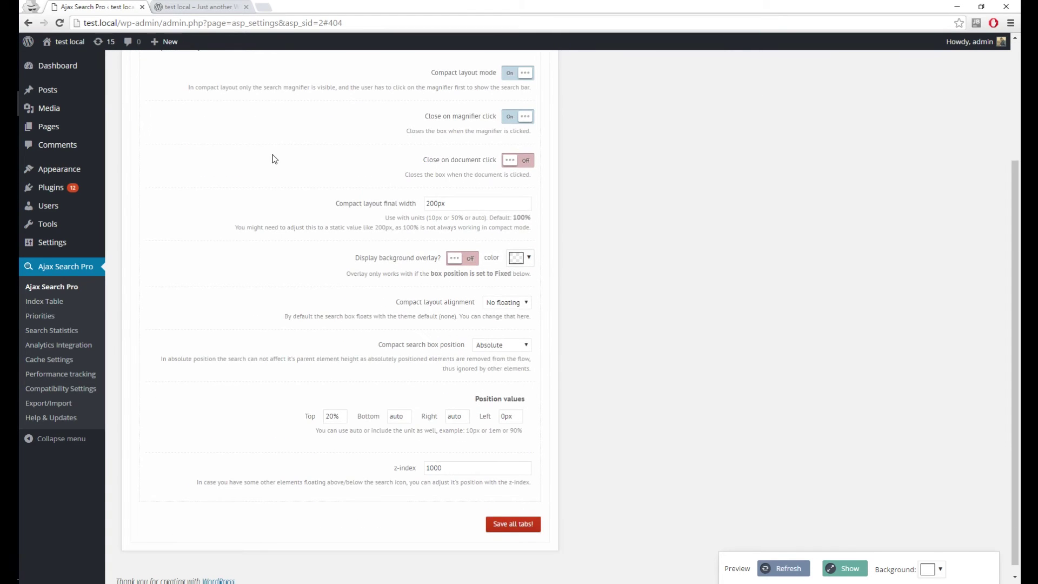
{"action": "left_click", "coordinate": [205, 7]}
{"action": "scroll", "coordinate": [105, 543], "scroll_direction": "down", "scroll_amount": 2}
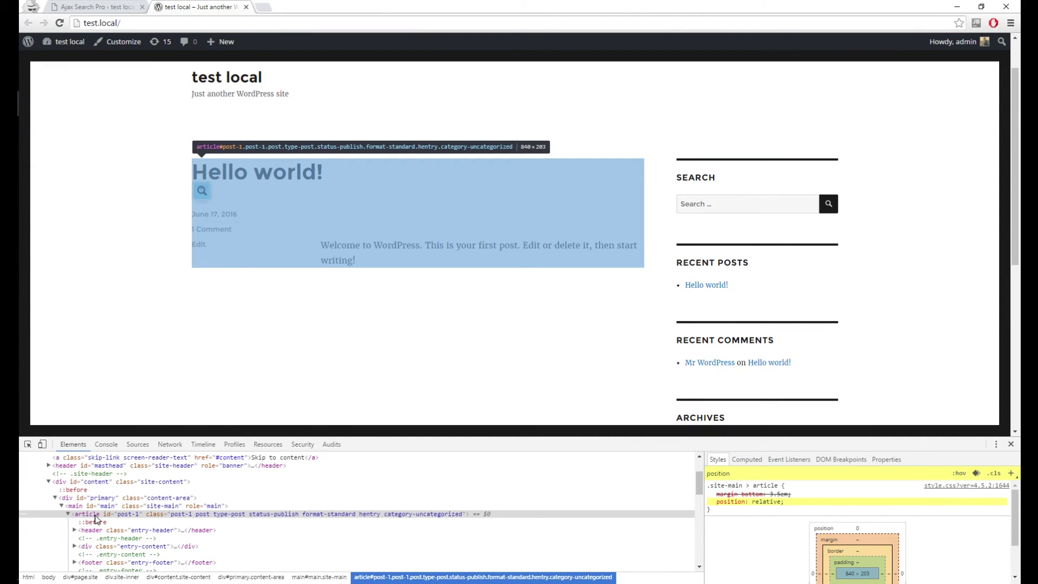
Set the compact search box position to Fixed and save all tabs.
{"action": "left_click", "coordinate": [123, 5]}
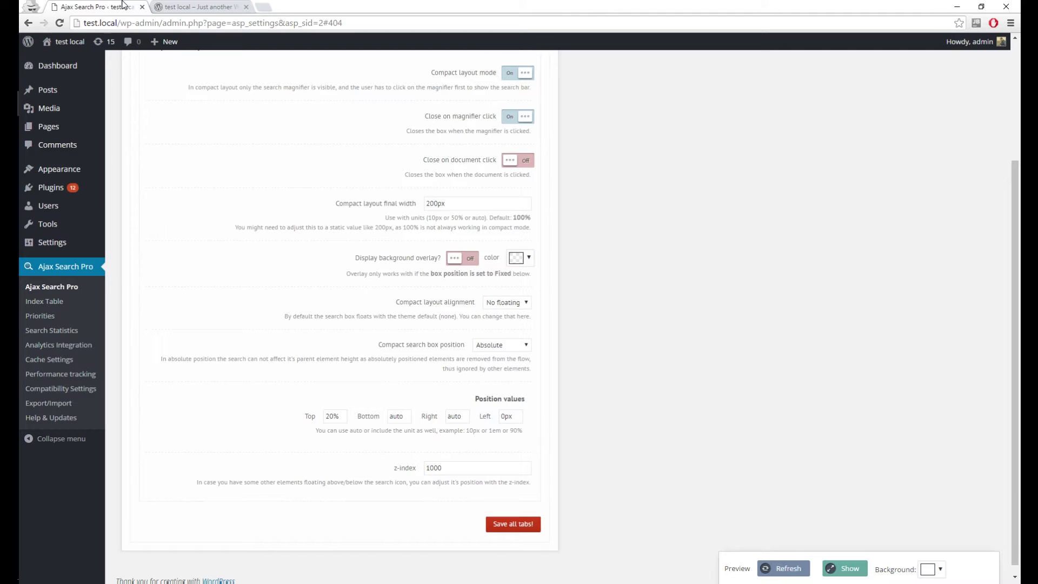
{"action": "left_click", "coordinate": [502, 349]}
{"action": "left_click", "coordinate": [499, 364]}
{"action": "left_click", "coordinate": [513, 525]}
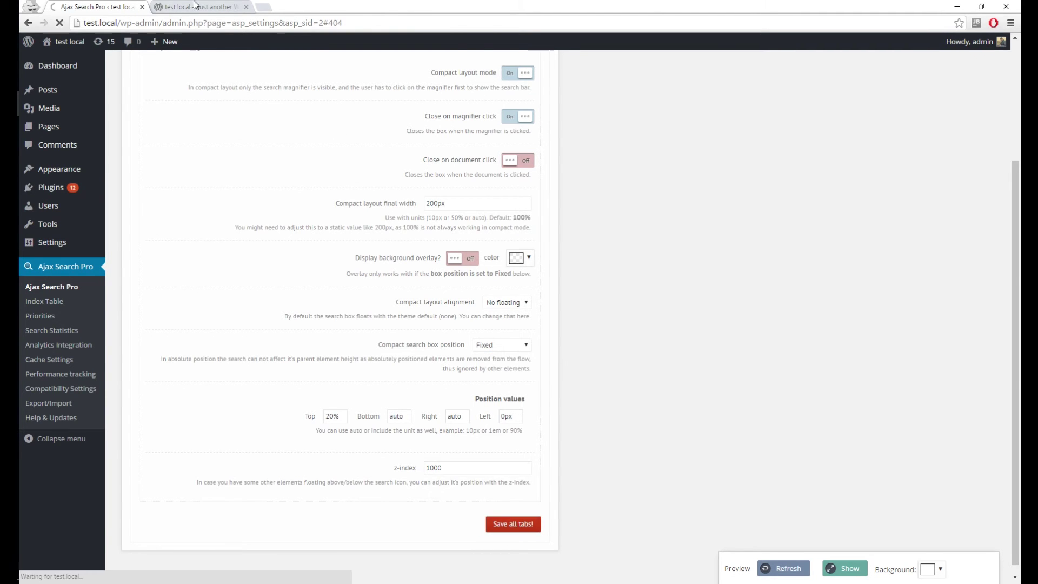
Reload the front page and expand then collapse the fixed magnifier at the left edge to test it.
{"action": "key", "text": "ctrl+Tab"}
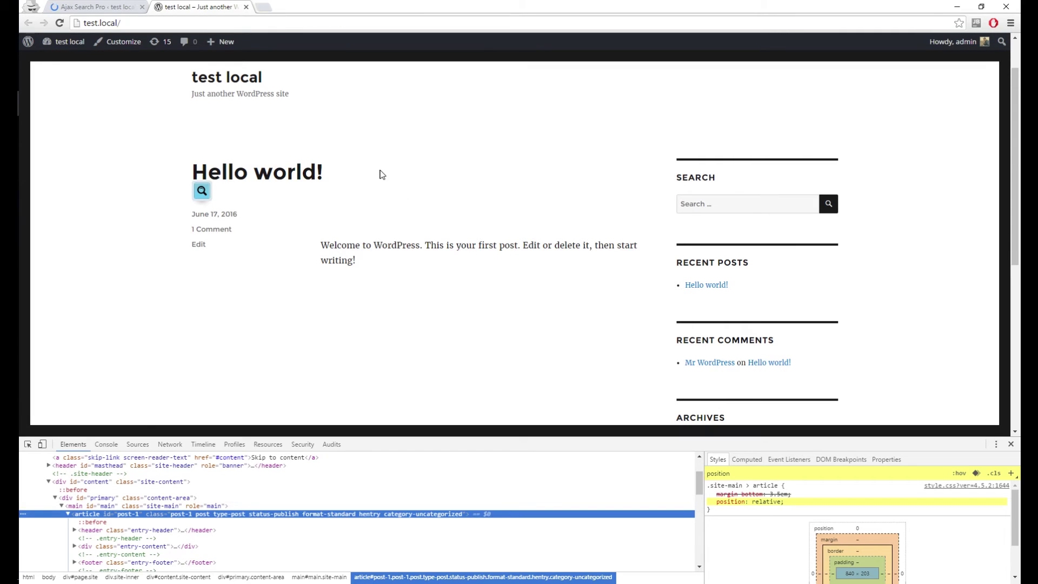
{"action": "key", "text": "F5"}
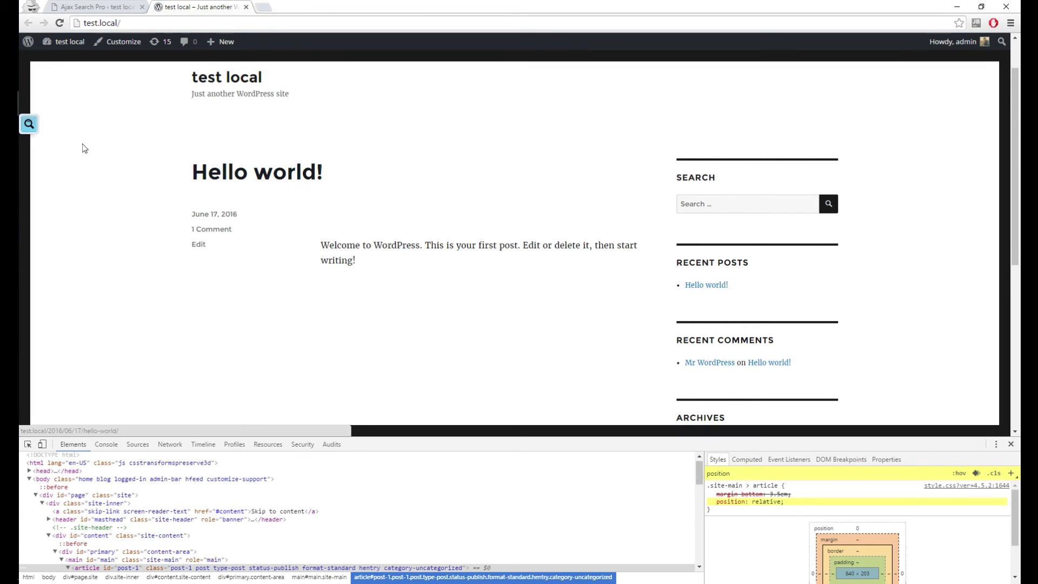
{"action": "left_click", "coordinate": [29, 124]}
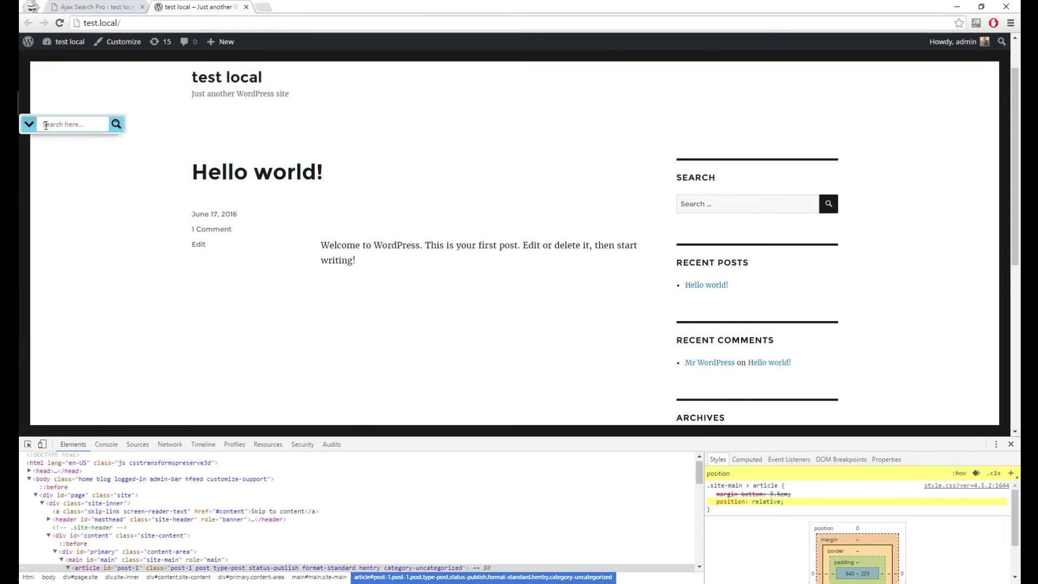
{"action": "left_click", "coordinate": [115, 125]}
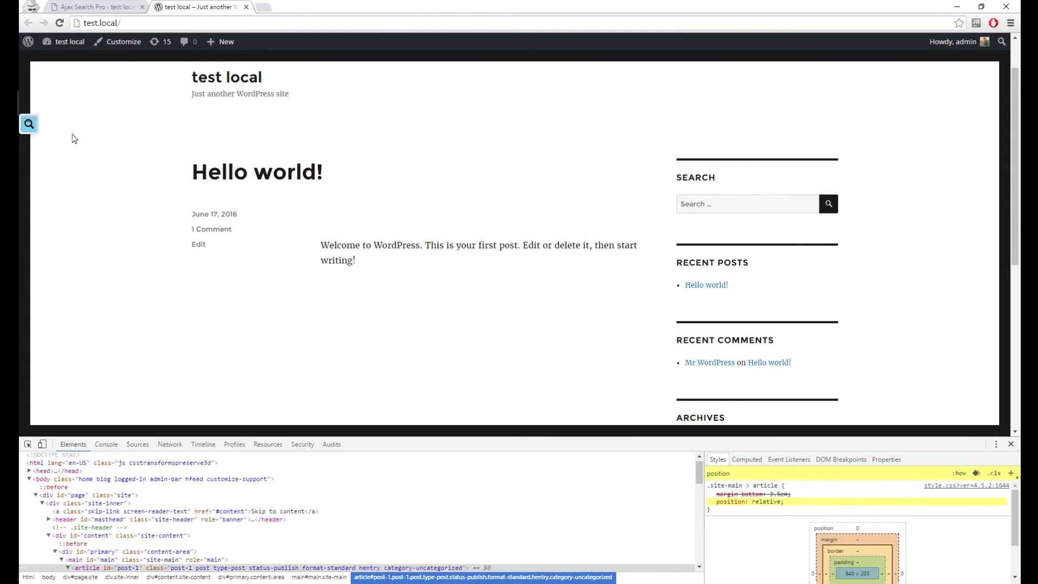
{"action": "left_click", "coordinate": [92, 6]}
{"action": "scroll", "coordinate": [660, 392], "scroll_direction": "down", "scroll_amount": 3}
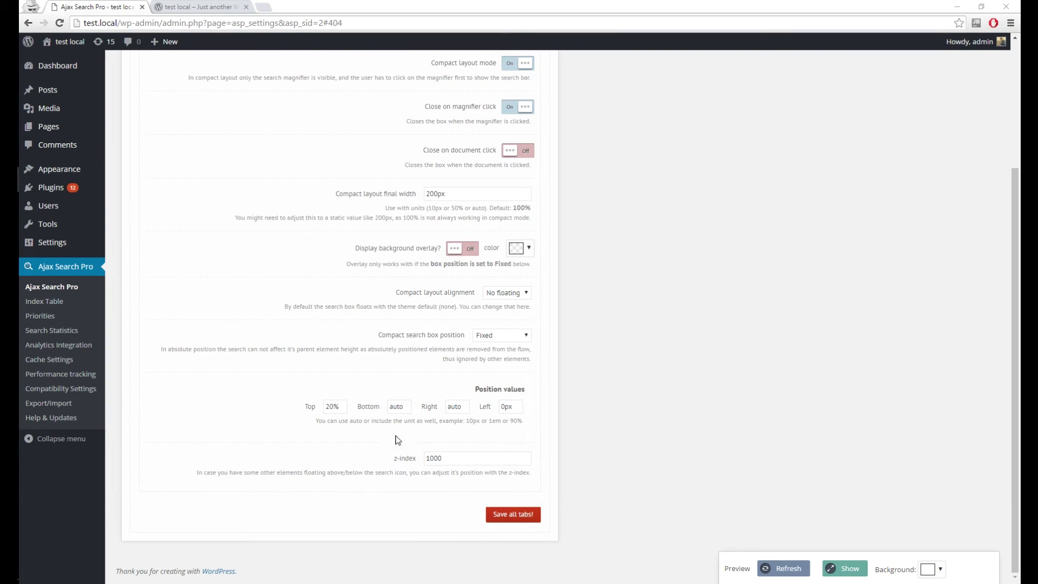
Switch the compact box position from Fixed back to Absolute and save.
{"action": "left_click", "coordinate": [492, 338]}
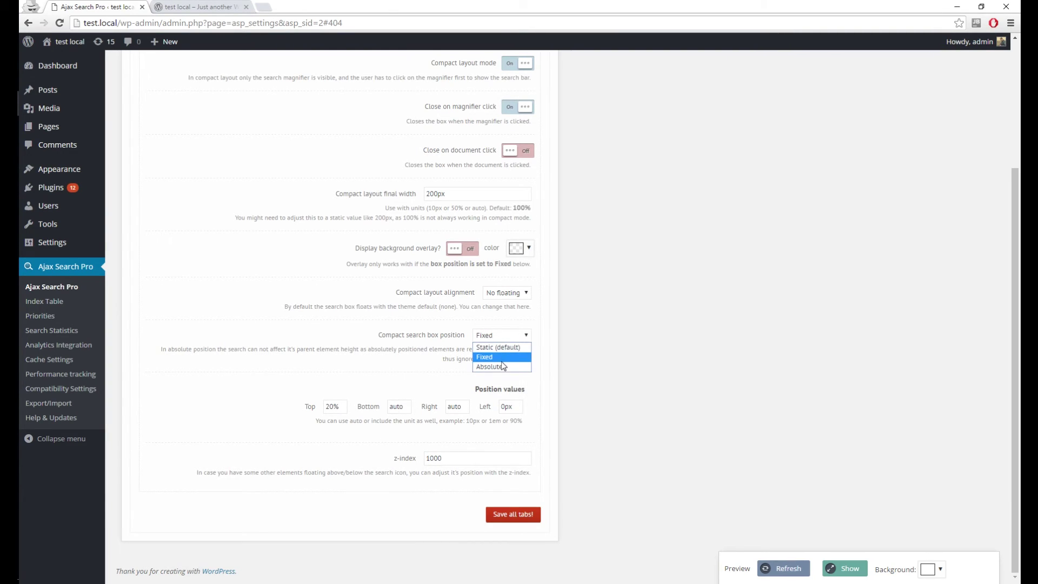
{"action": "left_click", "coordinate": [500, 353]}
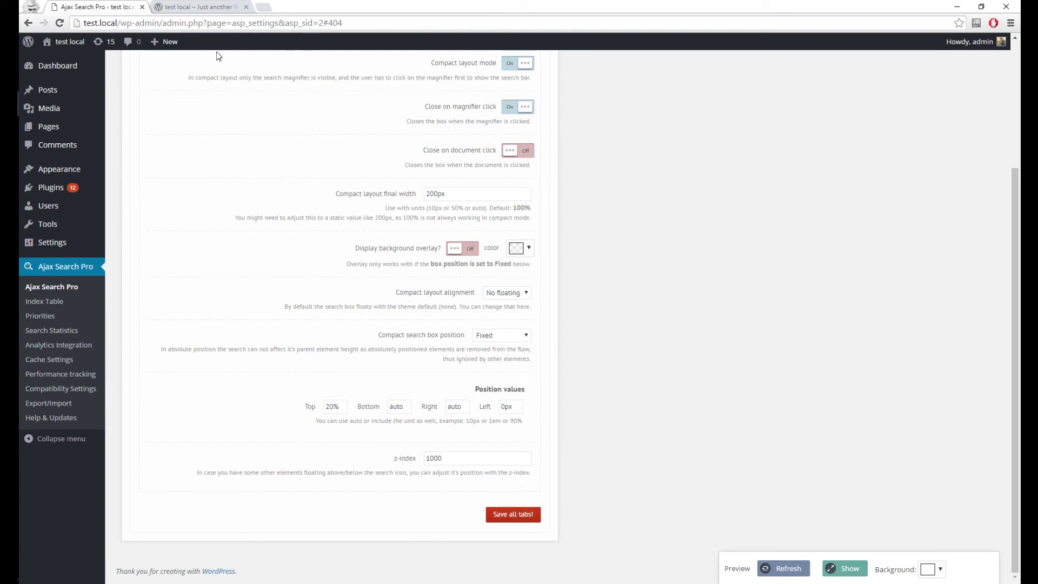
{"action": "left_click", "coordinate": [508, 336]}
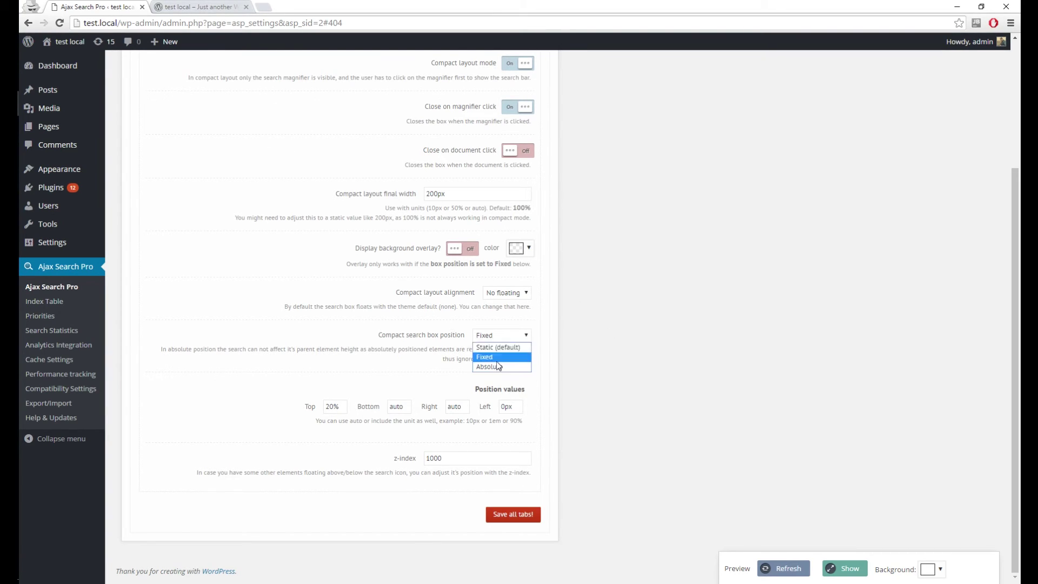
{"action": "left_click", "coordinate": [500, 354]}
{"action": "left_click", "coordinate": [511, 515]}
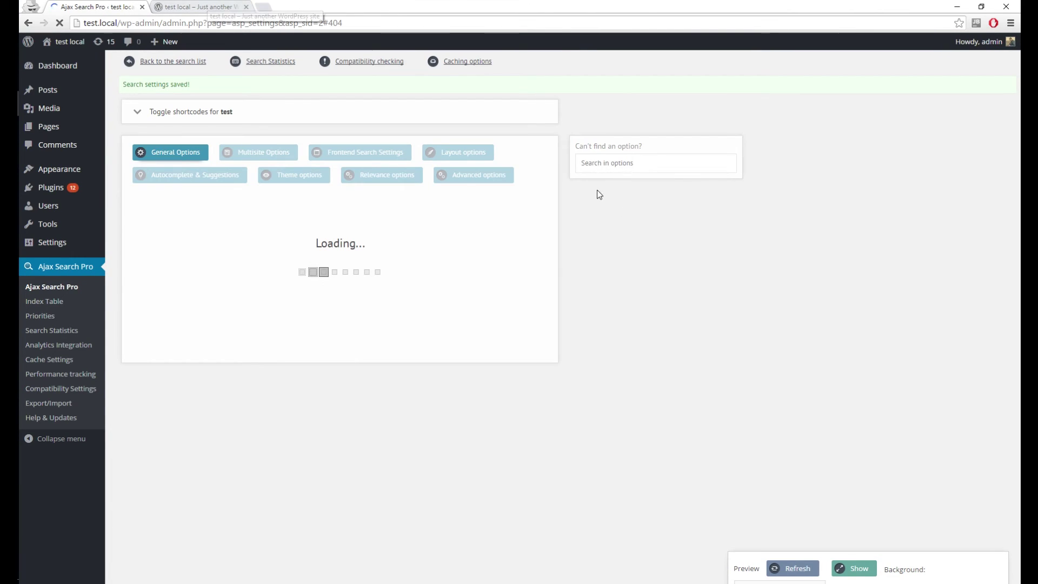
Highlight the z-index value 1000, then reload the front page to see the magnifier under the title.
{"action": "left_click_drag", "start_coordinate": [449, 460], "coordinate": [365, 460]}
{"action": "left_click", "coordinate": [324, 454]}
{"action": "left_click", "coordinate": [175, 5]}
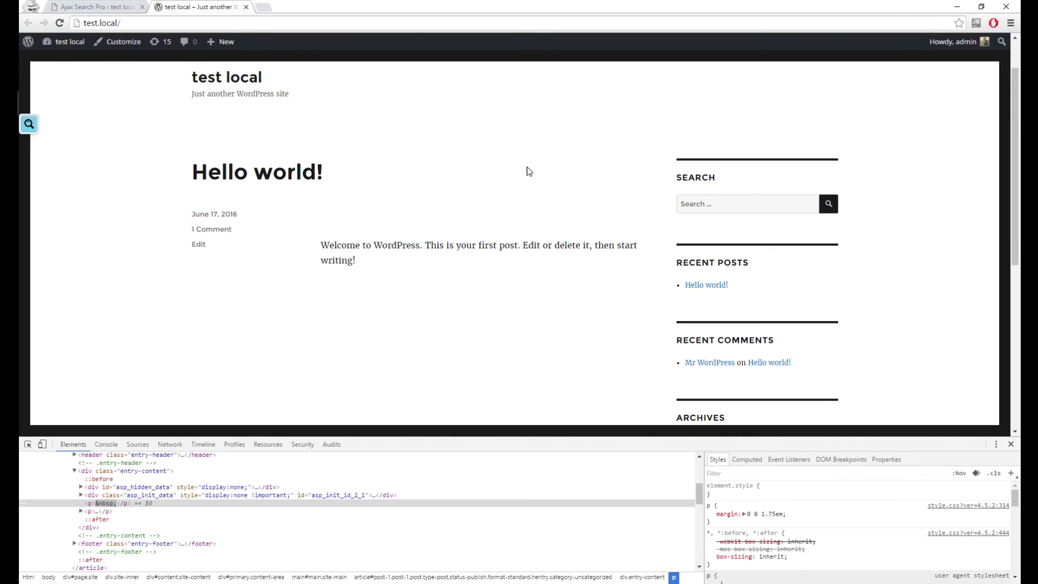
{"action": "key", "text": "F5"}
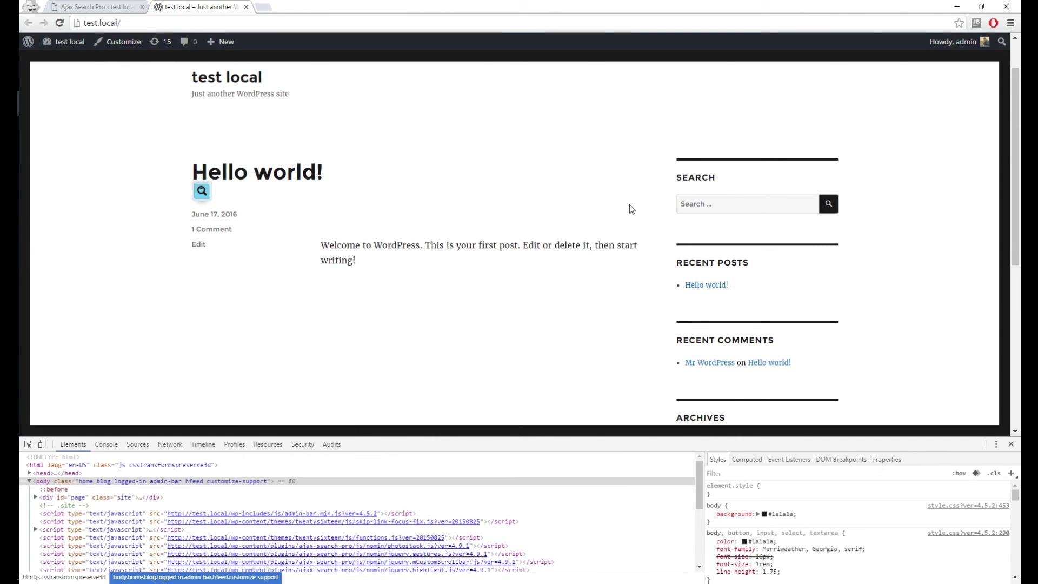
Set the compact box Right offset to 0px and Left to auto, save, and reload the front page.
{"action": "left_click", "coordinate": [103, 6]}
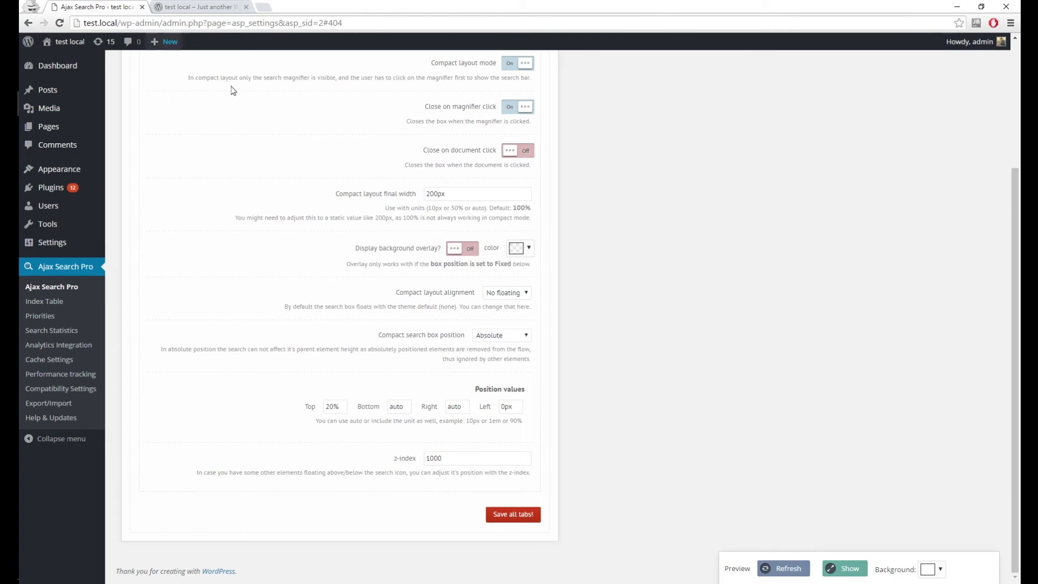
{"action": "scroll", "coordinate": [547, 244], "scroll_direction": "up", "scroll_amount": 2}
{"action": "scroll", "coordinate": [533, 273], "scroll_direction": "down", "scroll_amount": 2}
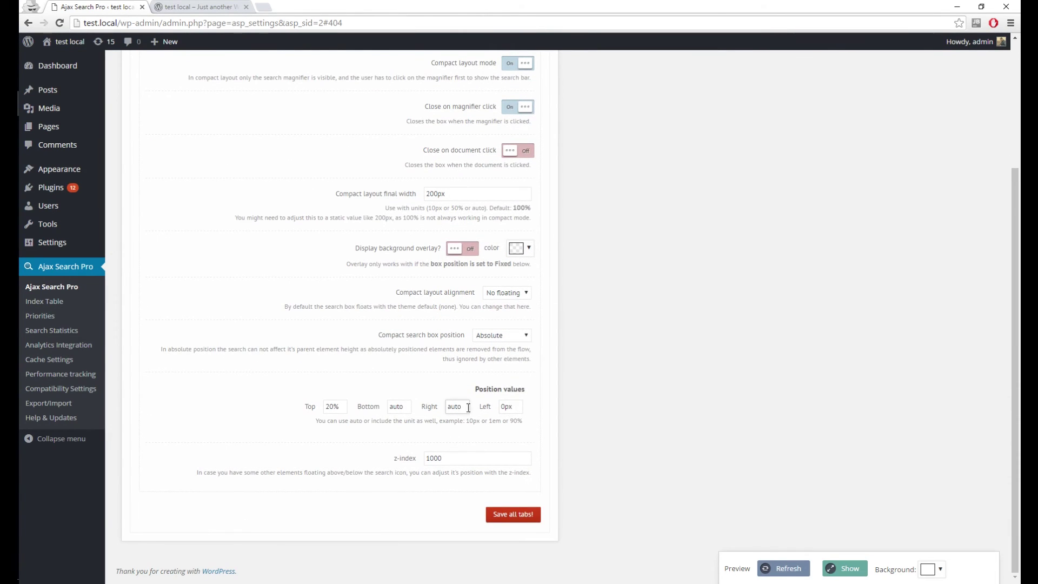
{"action": "left_click_drag", "start_coordinate": [468, 407], "coordinate": [401, 405]}
{"action": "type", "text": "0px"}
{"action": "left_click_drag", "start_coordinate": [521, 407], "coordinate": [466, 409]}
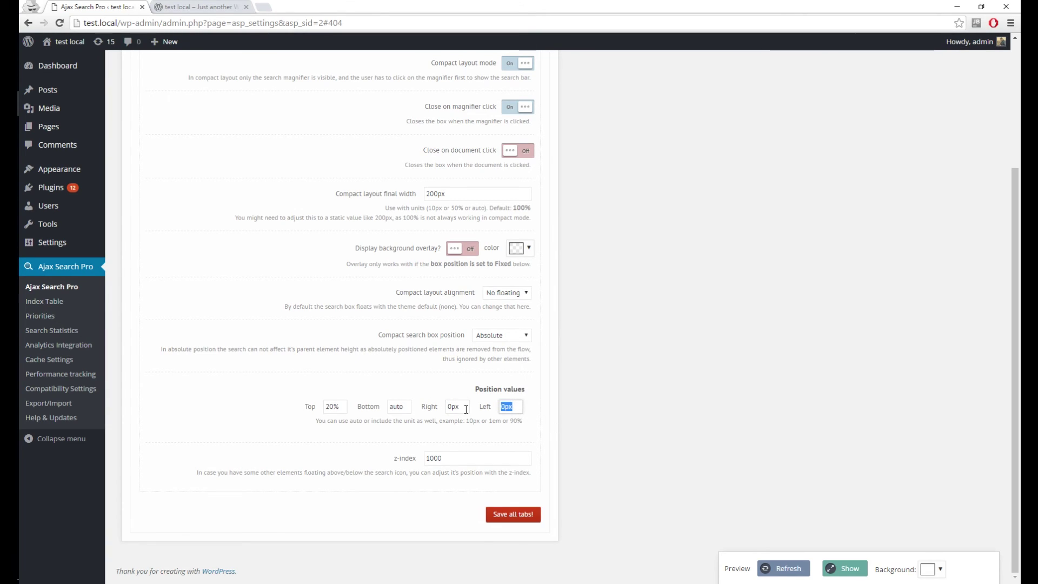
{"action": "type", "text": "auto"}
{"action": "left_click", "coordinate": [517, 517]}
{"action": "key", "text": "ctrl+Tab"}
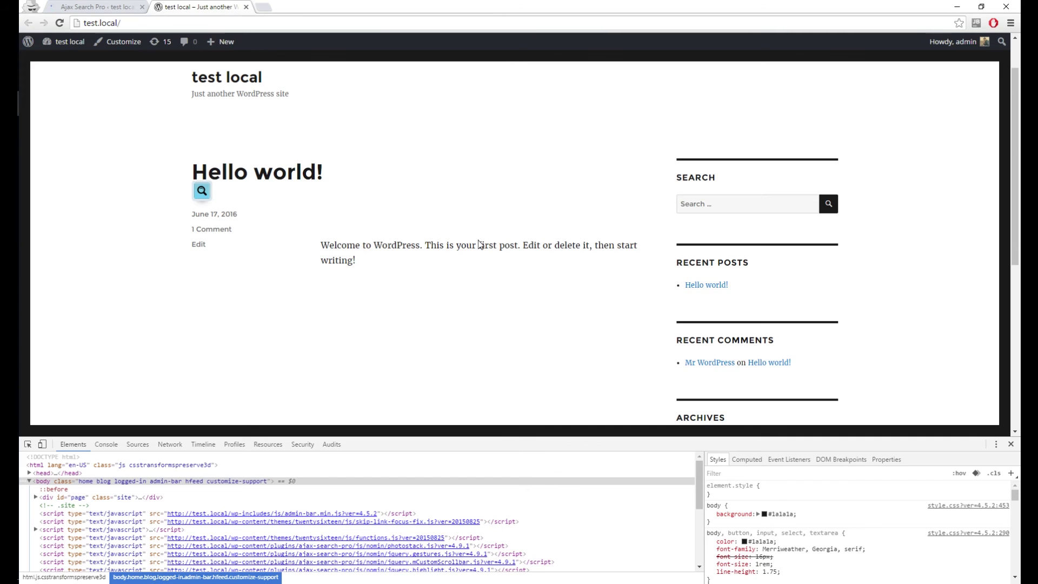
{"action": "key", "text": "F5"}
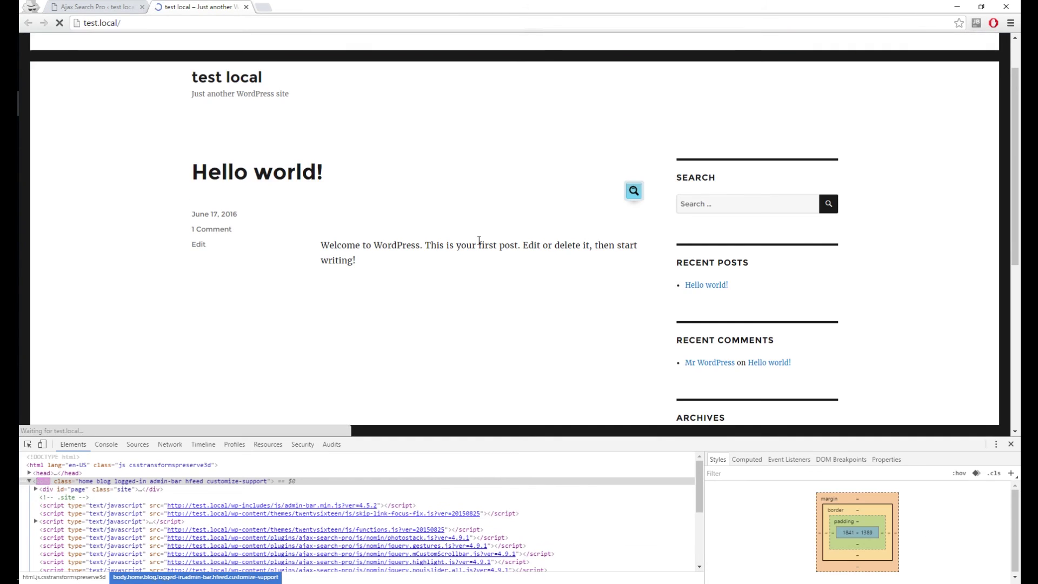
Inspect the Welcome to WordPress paragraph and add position: absolute to its element.style.
{"action": "left_click", "coordinate": [28, 444]}
{"action": "left_click", "coordinate": [335, 241]}
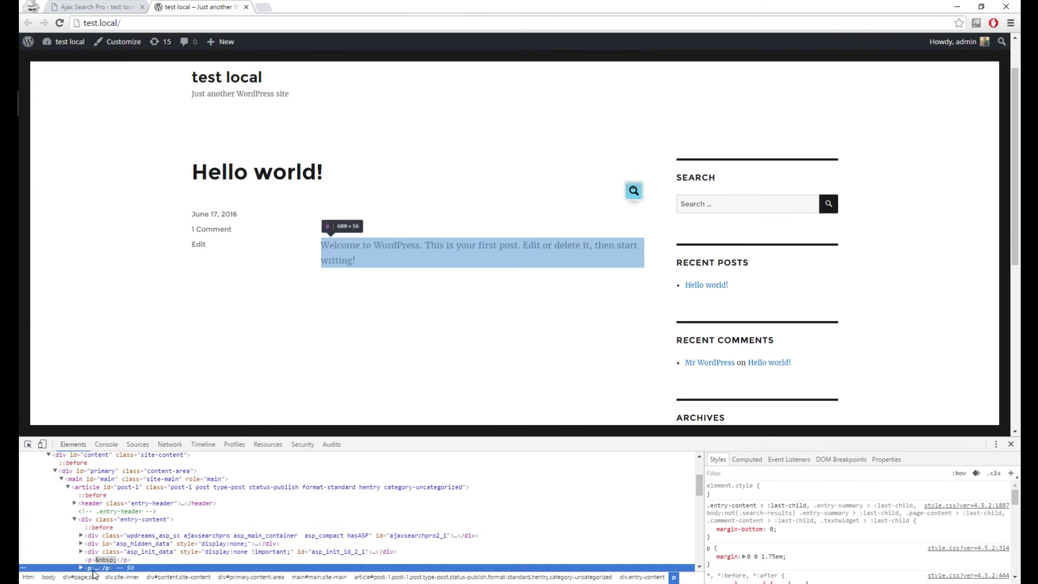
{"action": "left_click", "coordinate": [790, 493]}
{"action": "type", "text": "position"}
{"action": "key", "text": "Tab"}
{"action": "key", "text": "Down"}
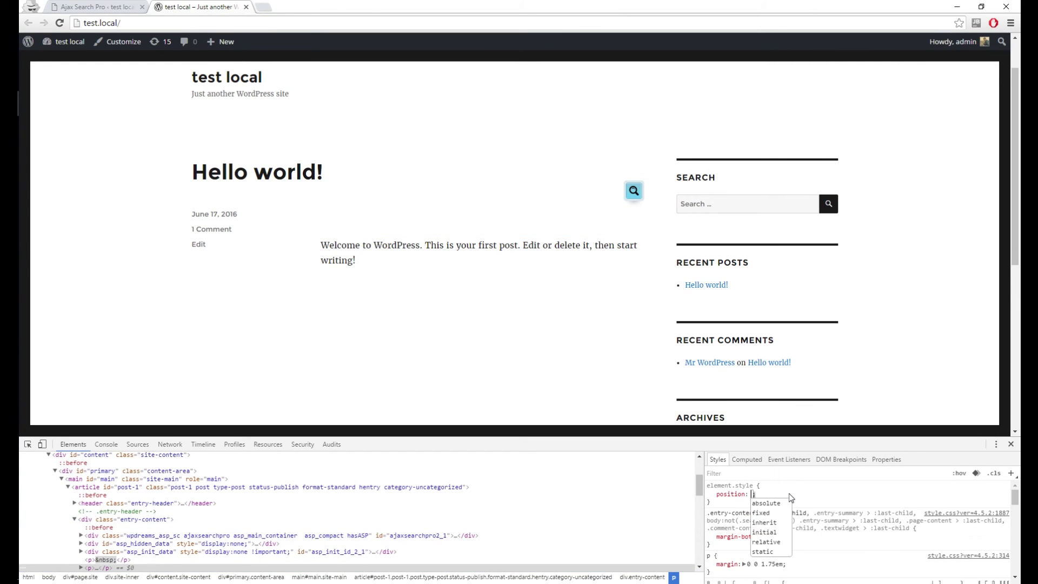
{"action": "key", "text": "Return"}
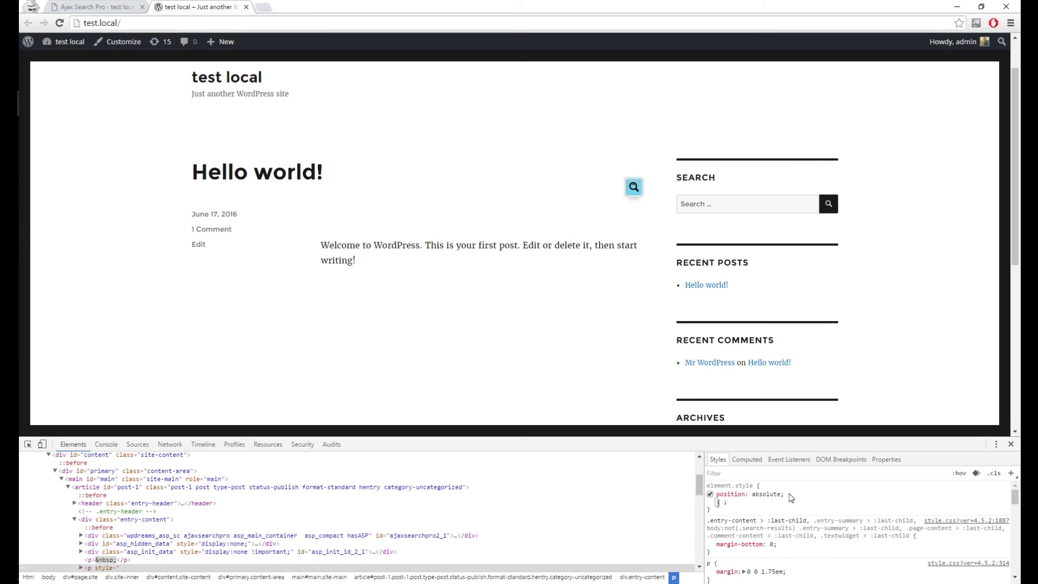
Give the paragraph an inline top offset of 37px.
{"action": "type", "text": "top"}
{"action": "key", "text": "Tab"}
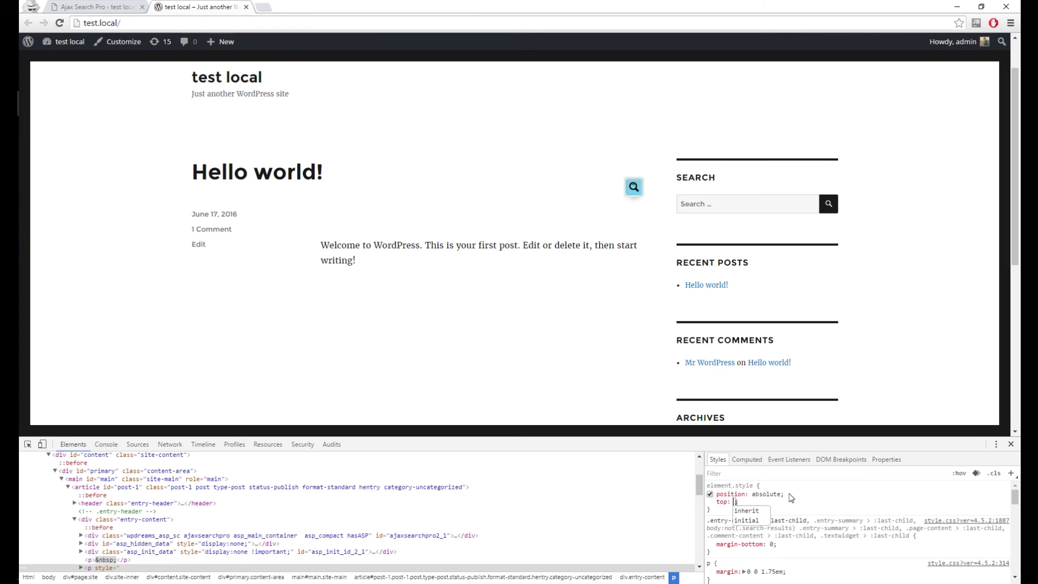
{"action": "type", "text": "0"}
{"action": "key", "text": "Up"}
{"action": "key", "text": "Up"}
{"action": "key", "text": "Up"}
{"action": "key", "text": "Up"}
{"action": "key", "text": "Up"}
{"action": "key", "text": "Up"}
{"action": "key", "text": "Up"}
{"action": "key", "text": "Up"}
{"action": "key", "text": "Up"}
{"action": "key", "text": "Up"}
{"action": "key", "text": "Up"}
{"action": "key", "text": "Up"}
{"action": "key", "text": "Up"}
{"action": "key", "text": "Up"}
{"action": "key", "text": "Up"}
{"action": "key", "text": "Up"}
{"action": "key", "text": "Up"}
{"action": "key", "text": "Up"}
{"action": "key", "text": "Up"}
{"action": "key", "text": "Up"}
{"action": "key", "text": "Up"}
{"action": "key", "text": "Up"}
{"action": "key", "text": "Up"}
{"action": "key", "text": "Up"}
{"action": "key", "text": "Up"}
{"action": "key", "text": "Up"}
{"action": "key", "text": "Up"}
{"action": "key", "text": "Up"}
{"action": "key", "text": "Up"}
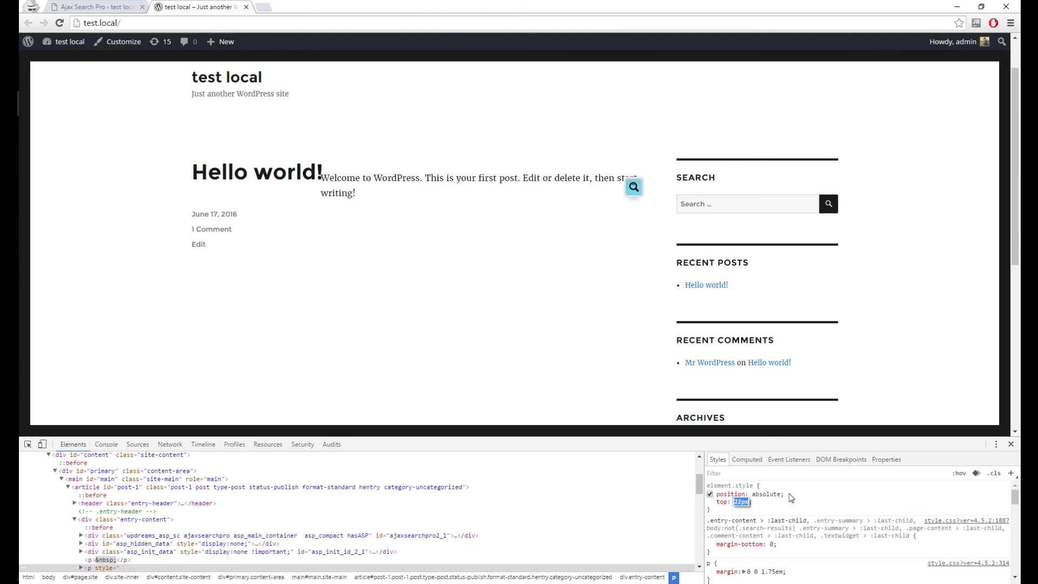
{"action": "key", "text": "Up"}
{"action": "key", "text": "Up"}
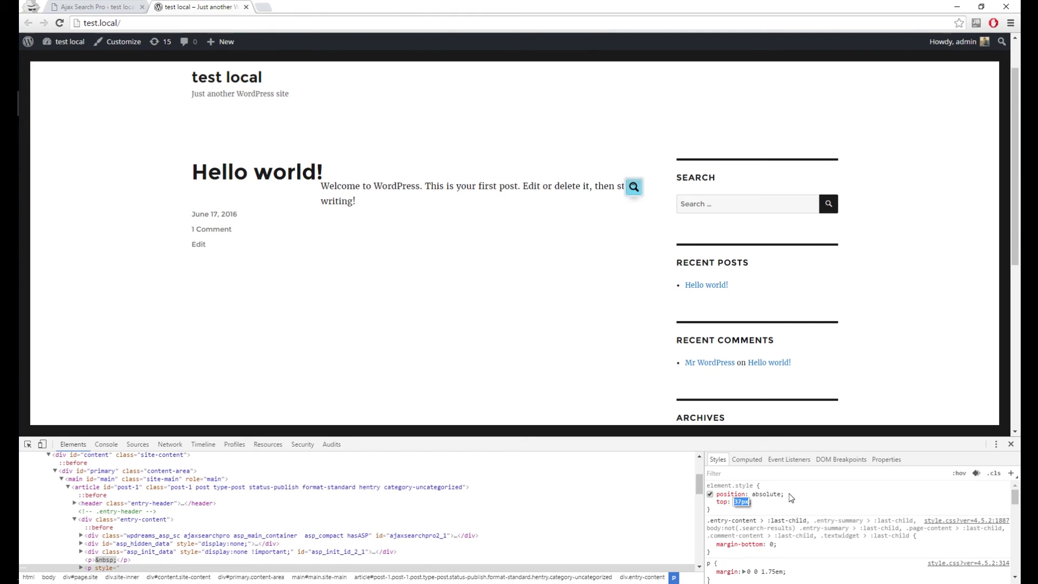
{"action": "key", "text": "Return"}
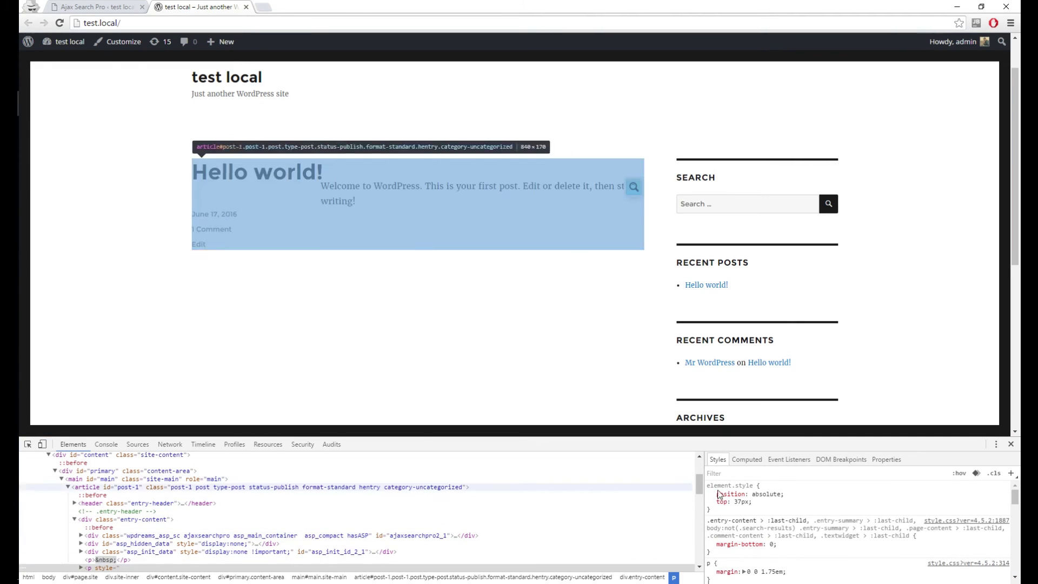
Enlarge DevTools and filter Styles and Computed for z-index, finding auto, then clear the filter.
{"action": "left_click", "coordinate": [772, 475]}
{"action": "type", "text": "z-index"}
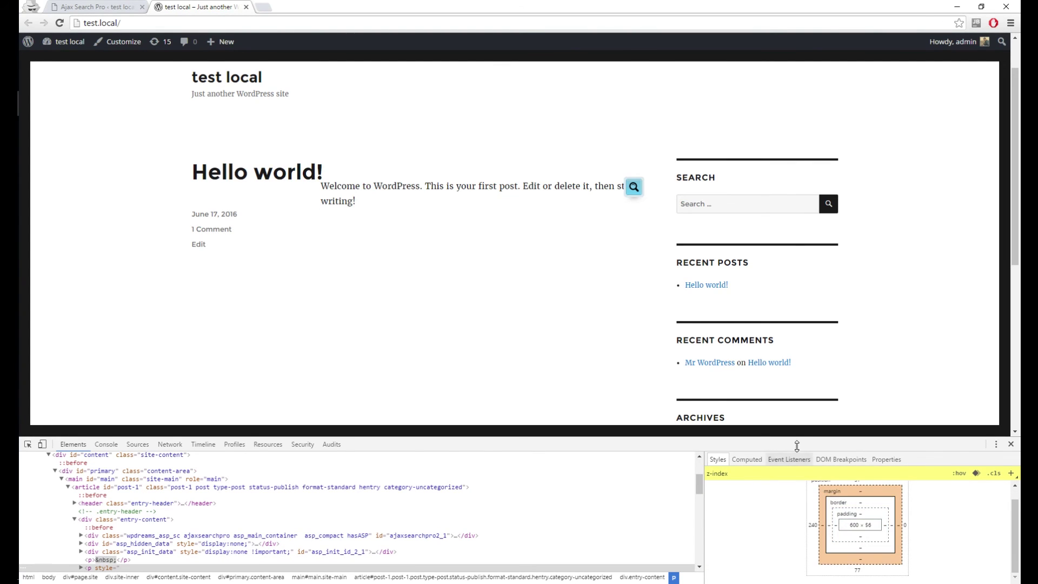
{"action": "left_click_drag", "start_coordinate": [792, 439], "coordinate": [791, 338]}
{"action": "left_click", "coordinate": [749, 359]}
{"action": "left_click", "coordinate": [740, 487]}
{"action": "type", "text": "z-index"}
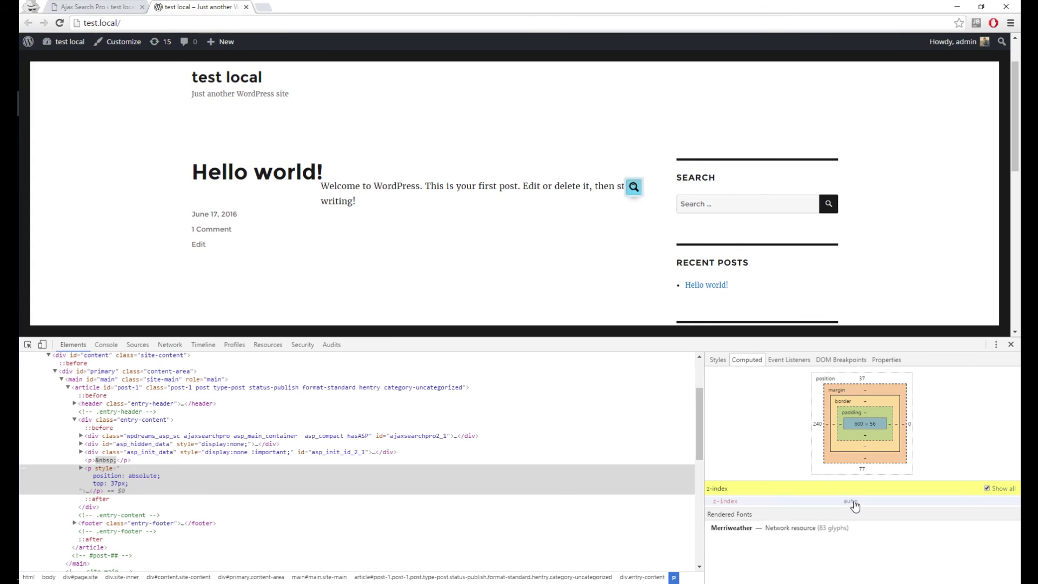
{"action": "left_click", "coordinate": [718, 359]}
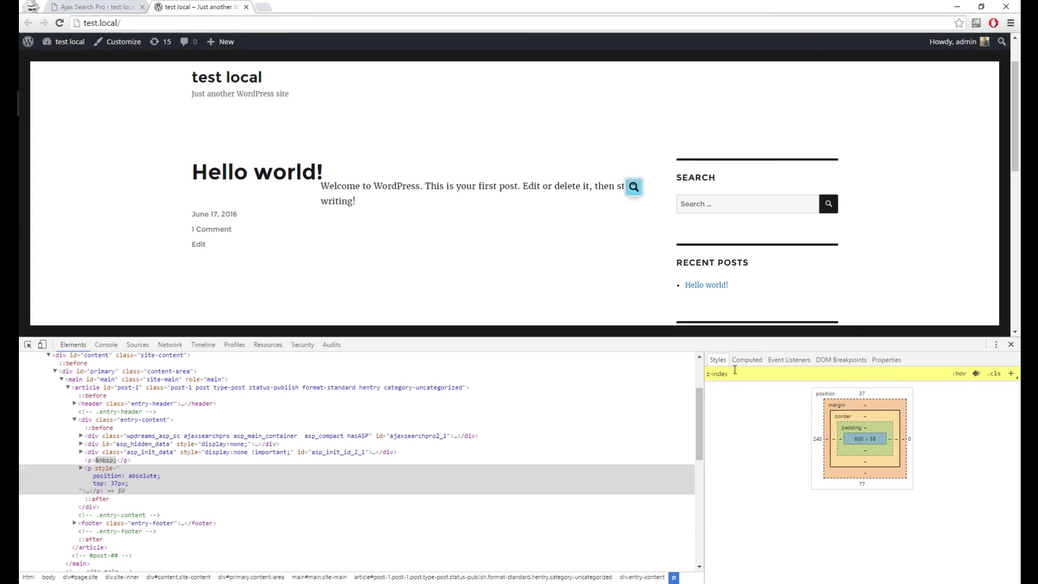
{"action": "key", "text": "BackSpace"}
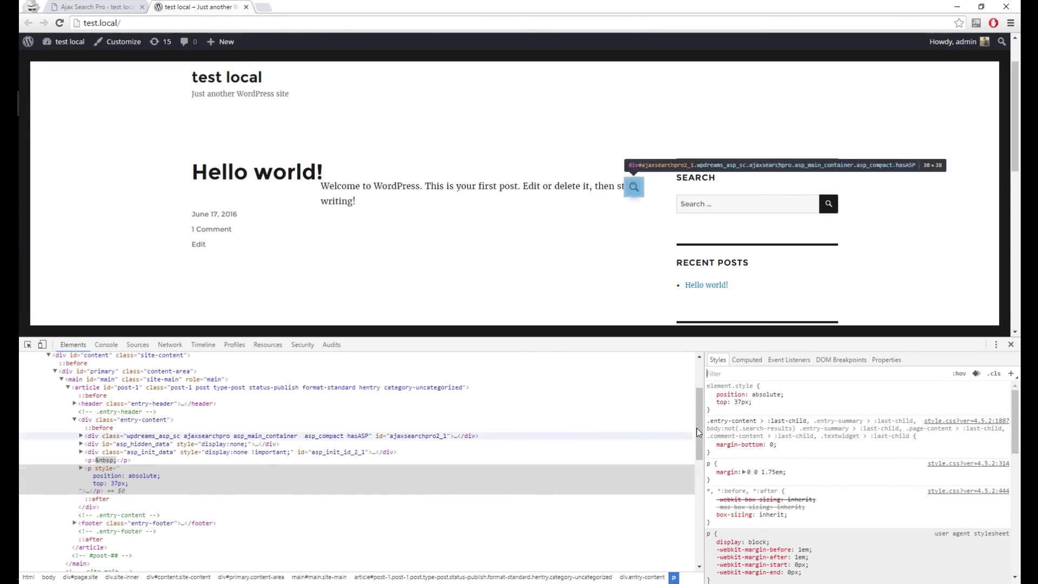
Add z-index: 1001 to the Welcome paragraph's element.style.
{"action": "left_click", "coordinate": [793, 405]}
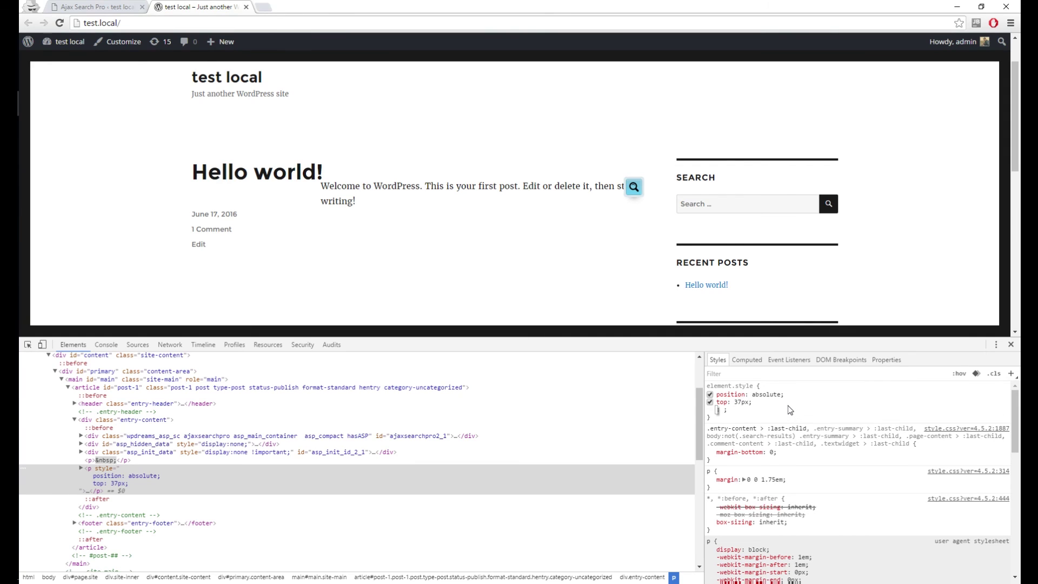
{"action": "type", "text": "z-index"}
{"action": "key", "text": "Tab"}
{"action": "type", "text": "1001"}
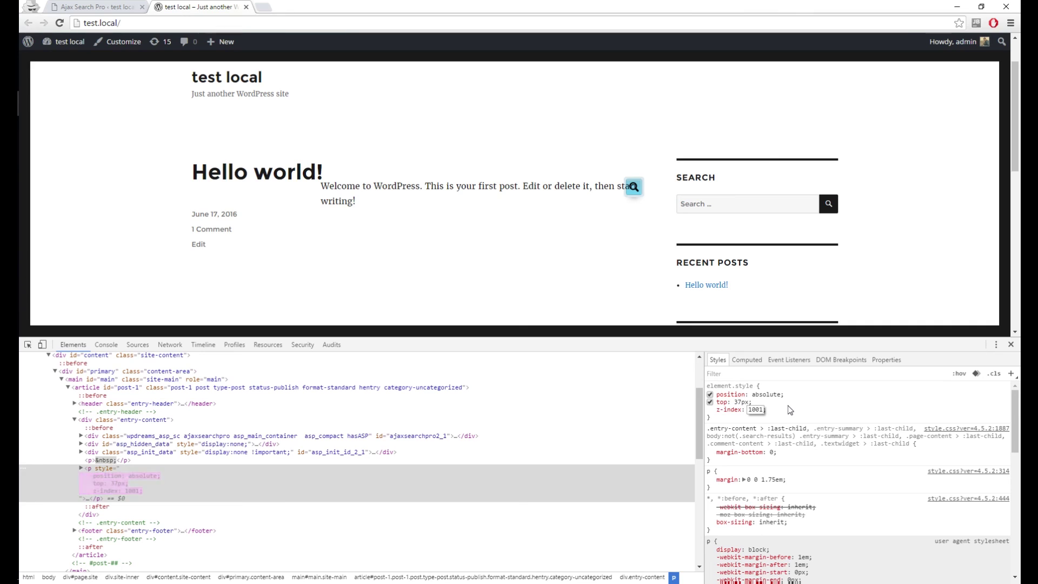
{"action": "key", "text": "Return"}
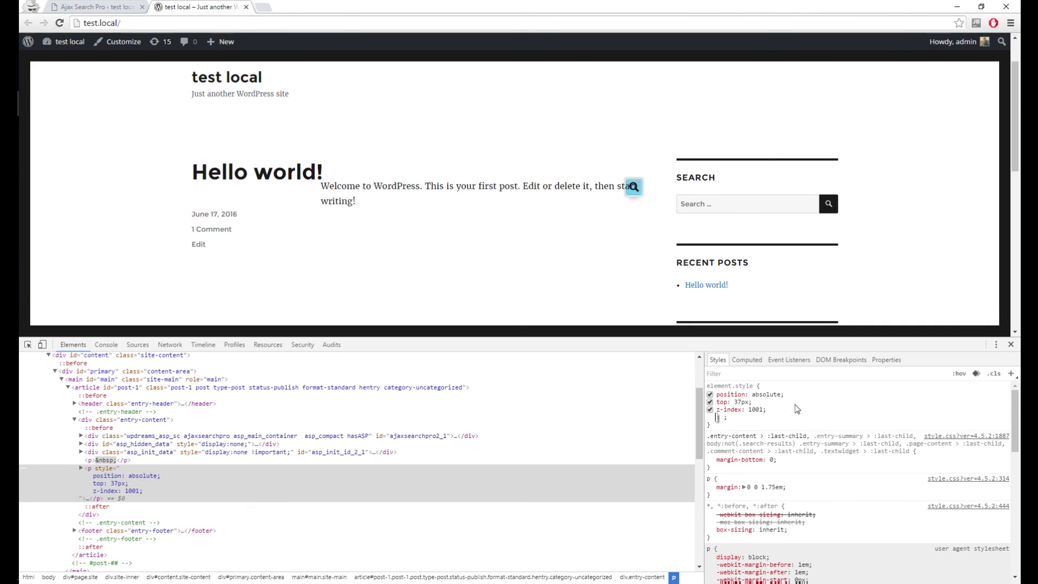
{"action": "key", "text": "Escape"}
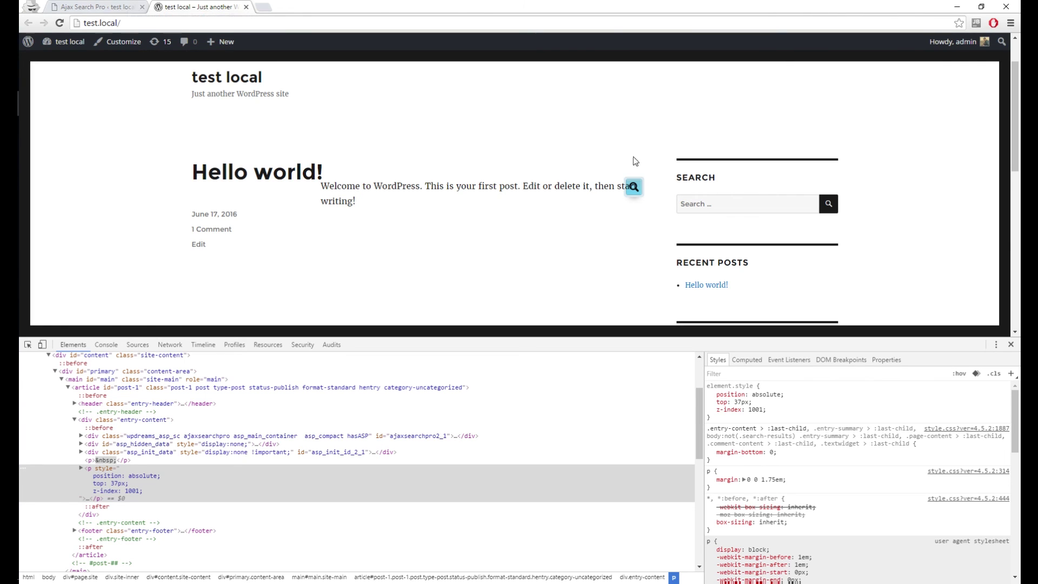
Select the compact box z-index value 1000 in Ajax Search Pro settings and compare with the front page.
{"action": "left_click", "coordinate": [98, 6]}
{"action": "scroll", "coordinate": [340, 325], "scroll_direction": "down", "scroll_amount": 10}
{"action": "left_click", "coordinate": [473, 459]}
{"action": "double_click", "coordinate": [473, 460]}
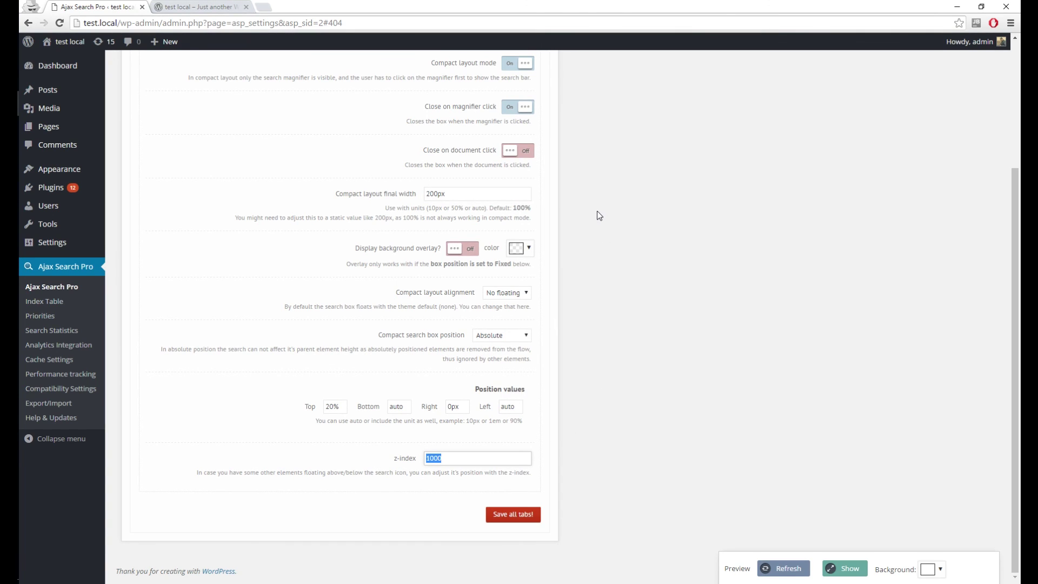
{"action": "scroll", "coordinate": [602, 212], "scroll_direction": "up", "scroll_amount": 3}
{"action": "scroll", "coordinate": [614, 202], "scroll_direction": "down", "scroll_amount": 1}
{"action": "scroll", "coordinate": [616, 203], "scroll_direction": "down", "scroll_amount": 2}
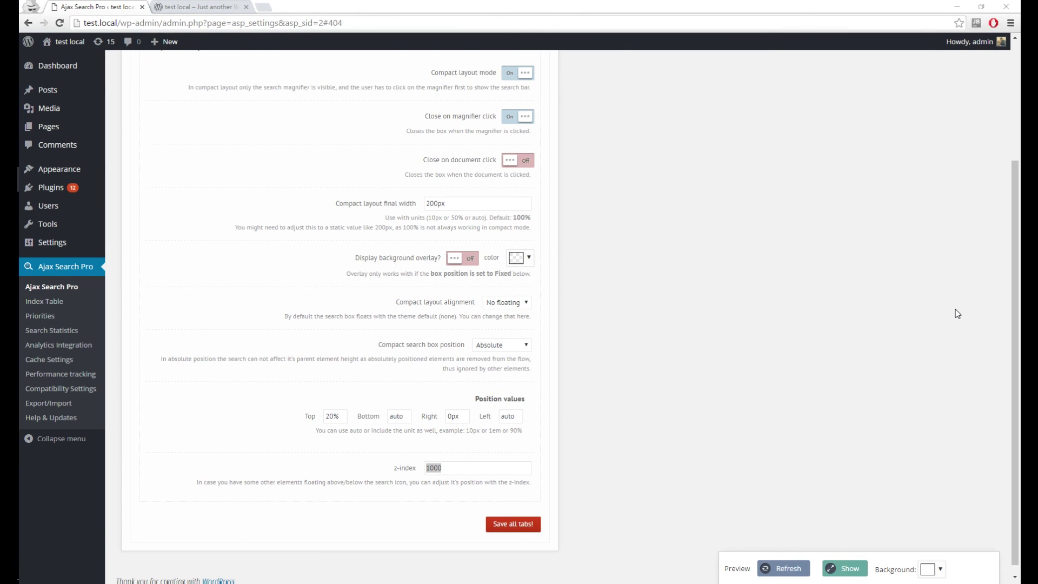
{"action": "scroll", "coordinate": [753, 263], "scroll_direction": "up", "scroll_amount": 3}
{"action": "scroll", "coordinate": [752, 261], "scroll_direction": "down", "scroll_amount": 3}
{"action": "left_click", "coordinate": [210, 6]}
{"action": "left_click", "coordinate": [128, 6]}
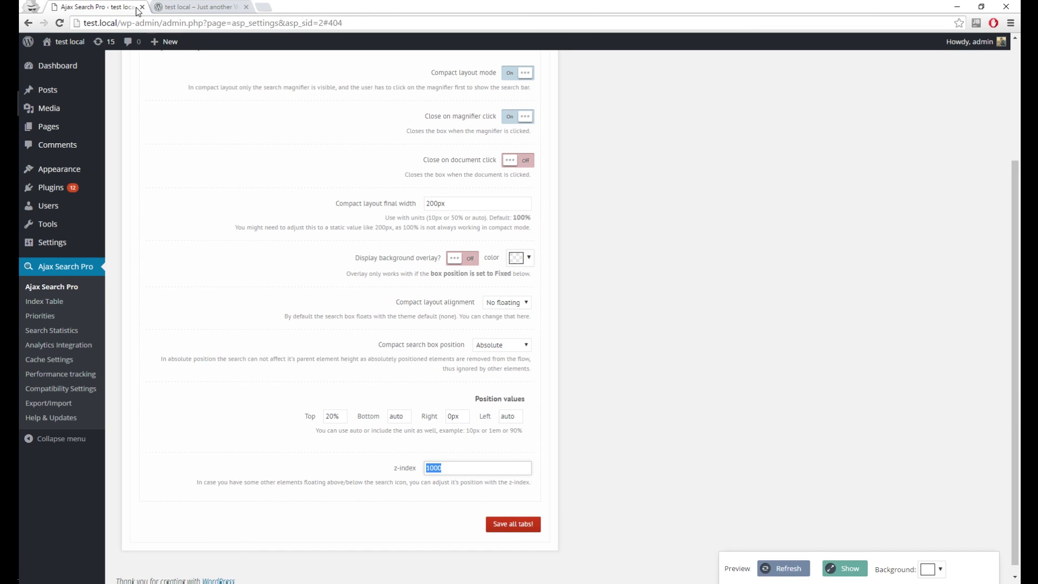